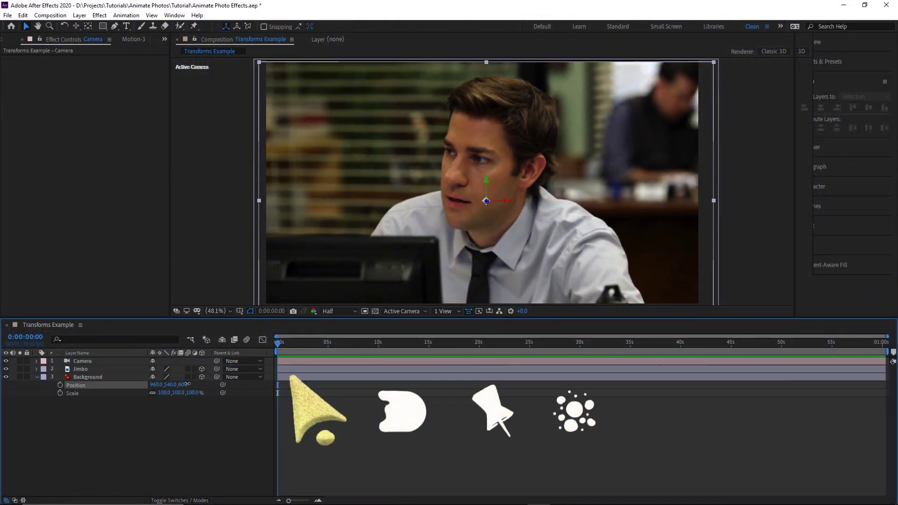
drag(187, 383, 206, 384)
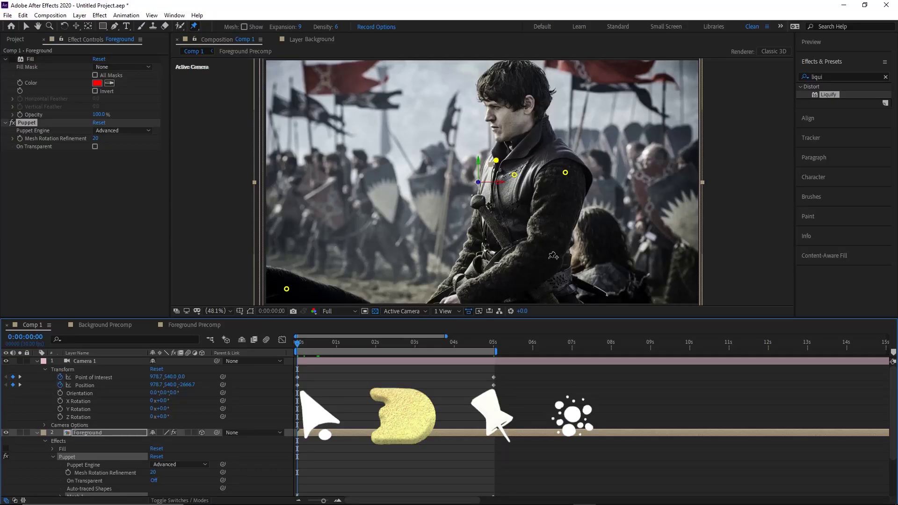
Add puppet pins to the rider's arm and hand on the Foreground layer, and shift the arm pins slightly toward his body at 5 seconds.
click(571, 215)
click(457, 303)
click(494, 343)
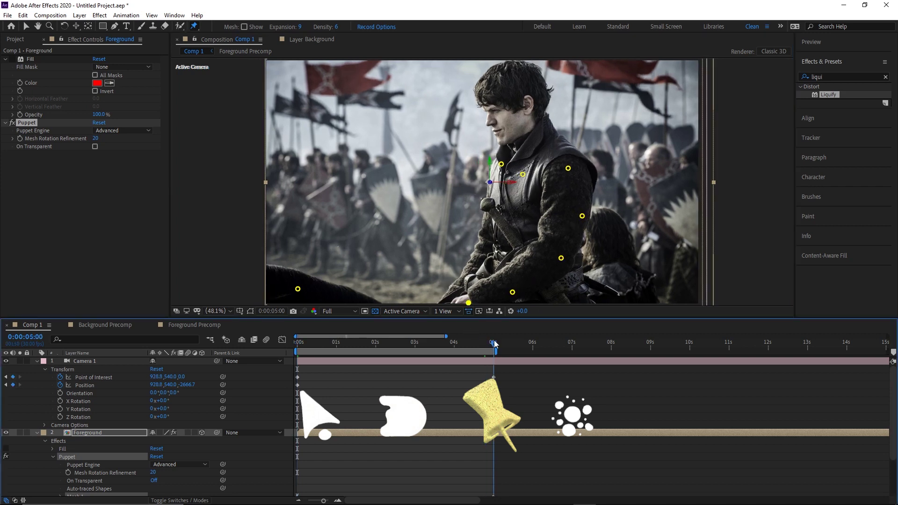
drag(584, 221, 578, 220)
drag(561, 259, 558, 258)
drag(513, 294, 510, 292)
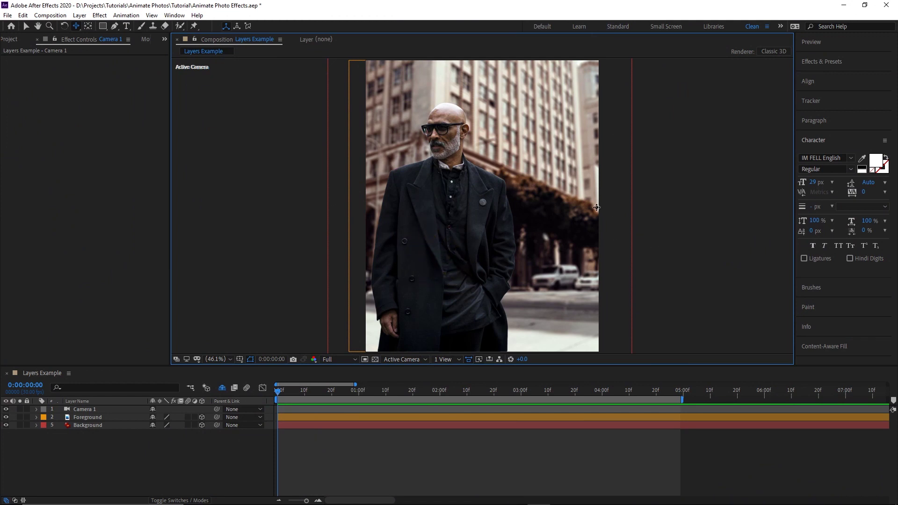
Inspect the Layers Example composition by toggling the Background and Foreground layers' visibility and panning the camera across the cut-outs.
click(84, 425)
click(88, 438)
click(66, 426)
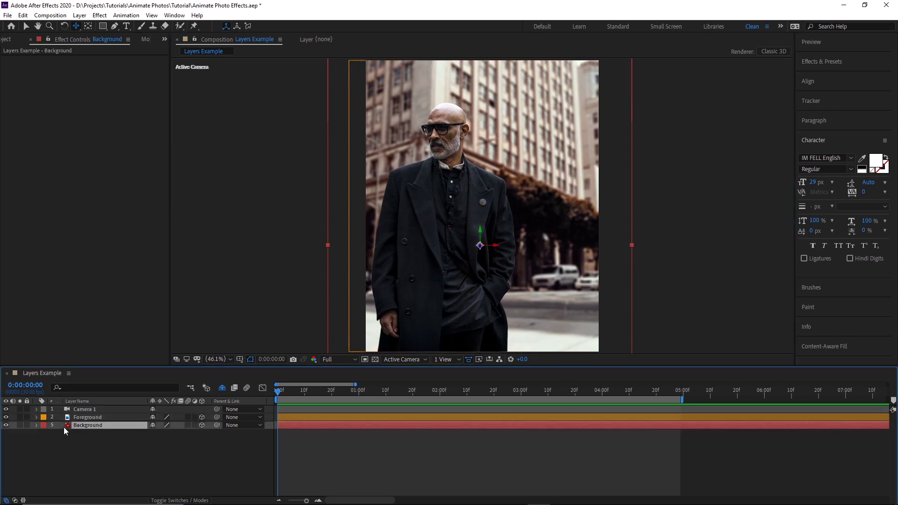
click(6, 425)
click(5, 425)
click(5, 417)
click(6, 417)
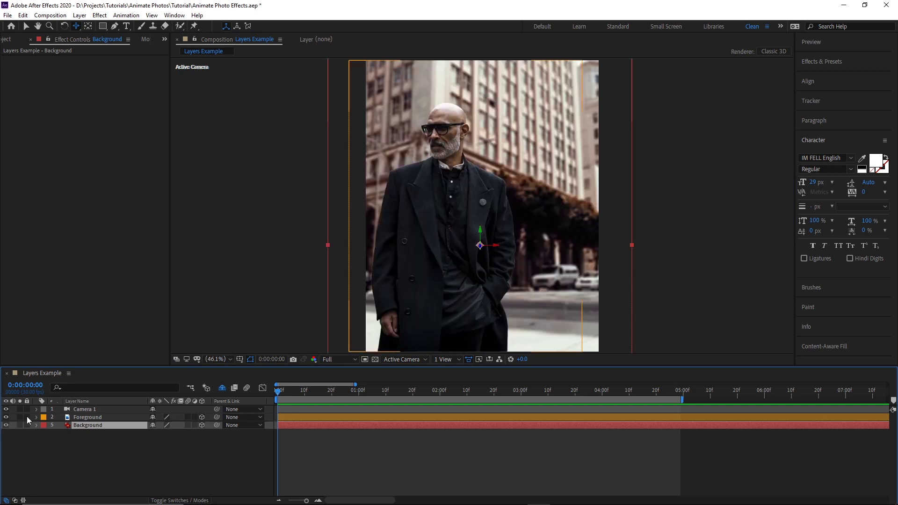
mouse_move(474, 282)
mouse_down()
mouse_move(455, 284)
mouse_move(482, 282)
mouse_up()
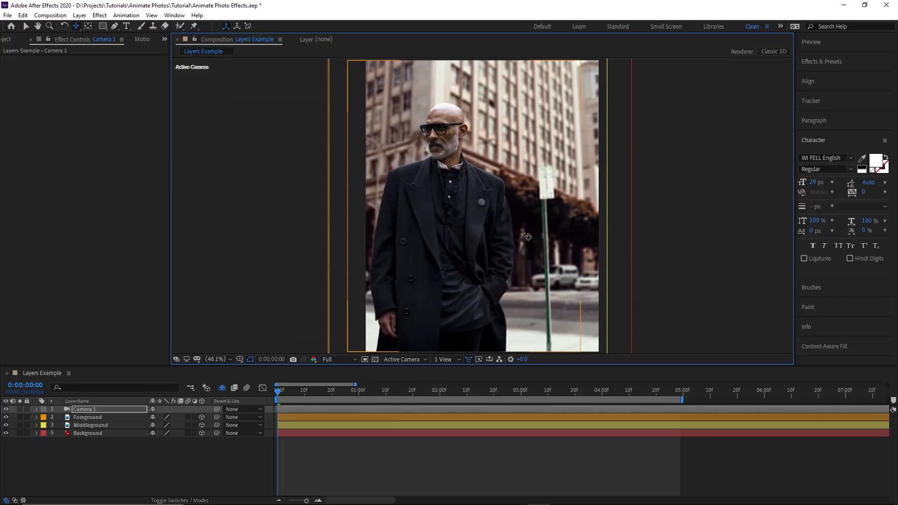
mouse_move(532, 237)
mouse_down()
mouse_move(501, 237)
mouse_move(562, 240)
mouse_move(499, 240)
mouse_move(542, 241)
mouse_up()
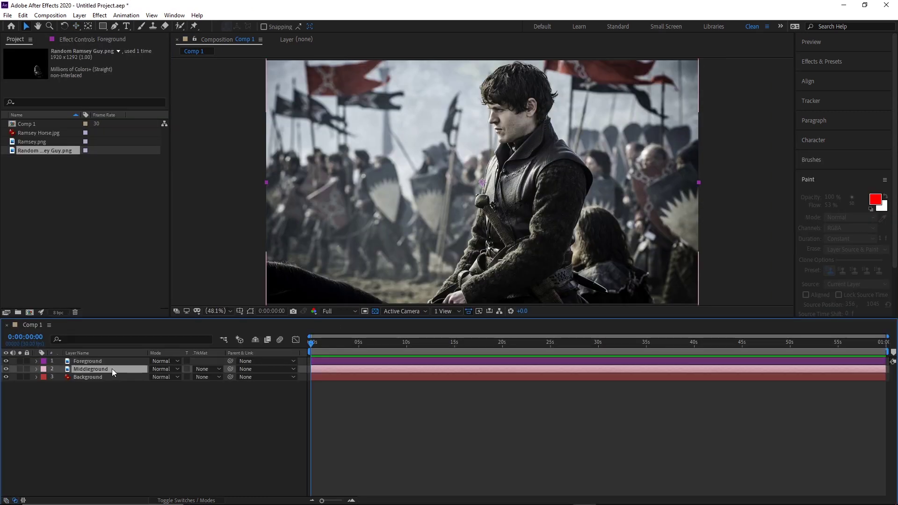
Inspect Comp 1's layers by hiding and showing the Background, Middleground and Foreground in turn, leaving all of them visible.
click(113, 376)
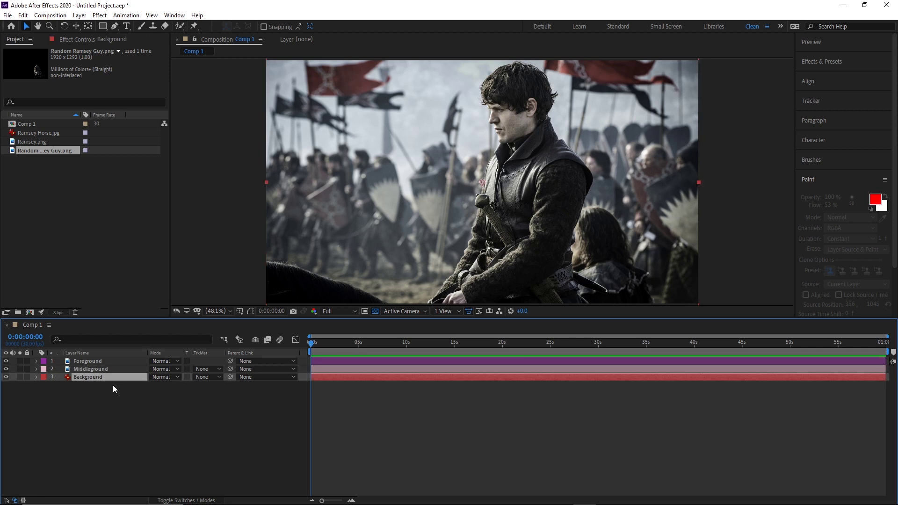
click(113, 387)
click(6, 377)
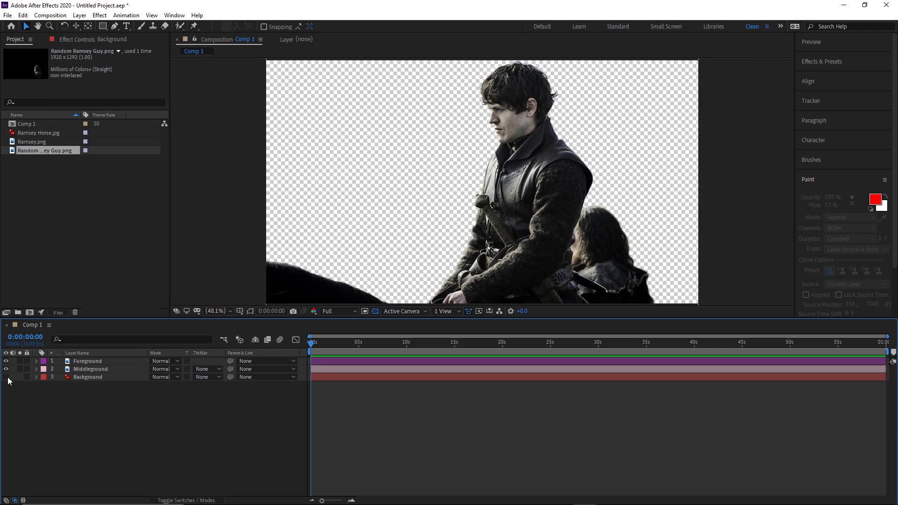
click(6, 369)
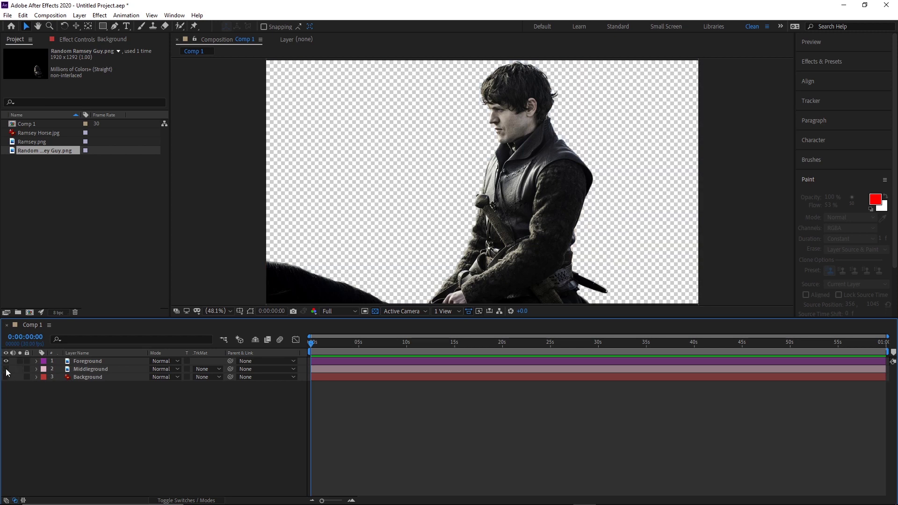
click(6, 361)
click(6, 361)
click(6, 368)
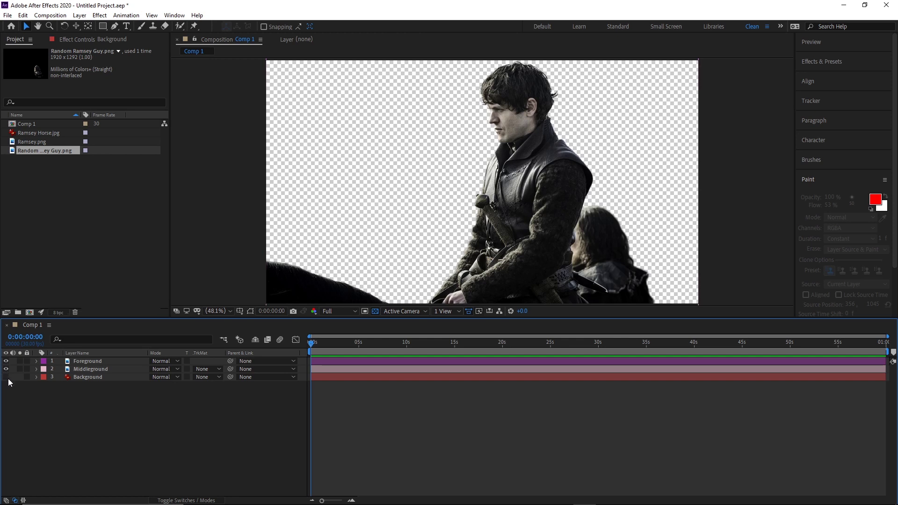
click(7, 377)
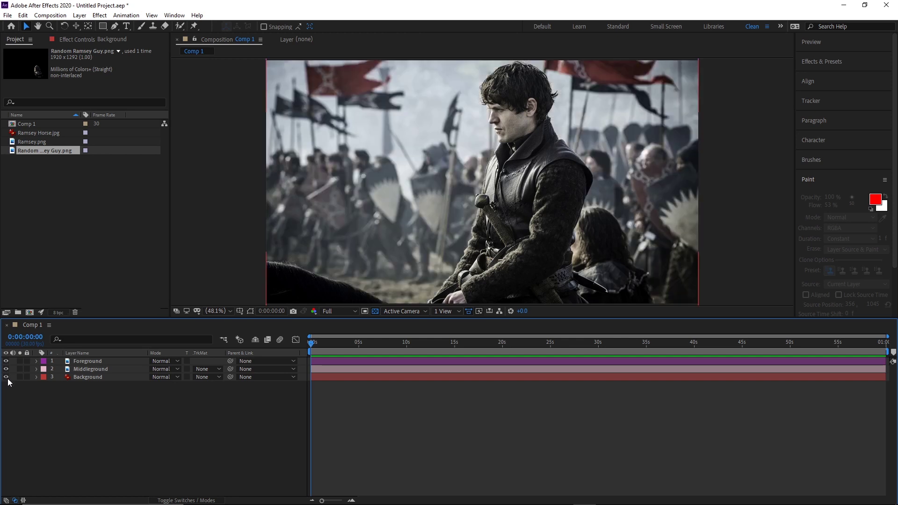
Make the Foreground, Middleground and Background layers 3D.
click(206, 499)
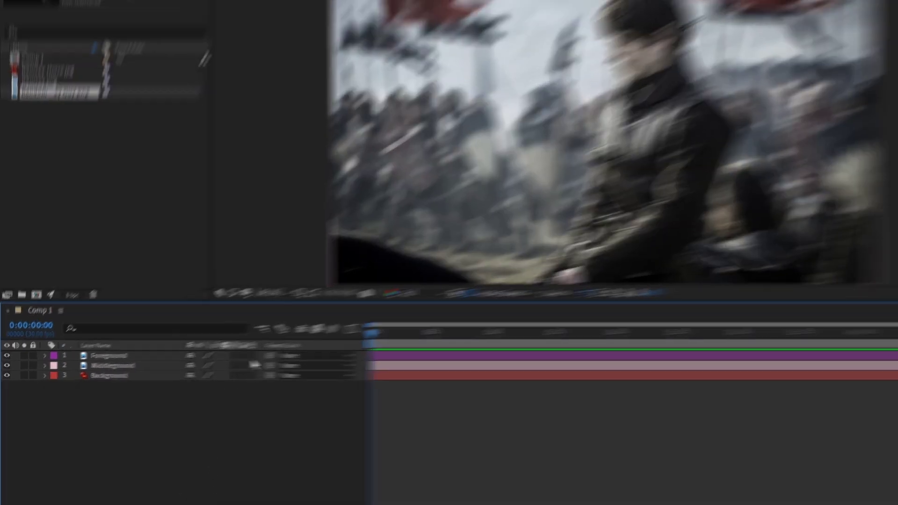
click(252, 355)
click(251, 366)
click(251, 375)
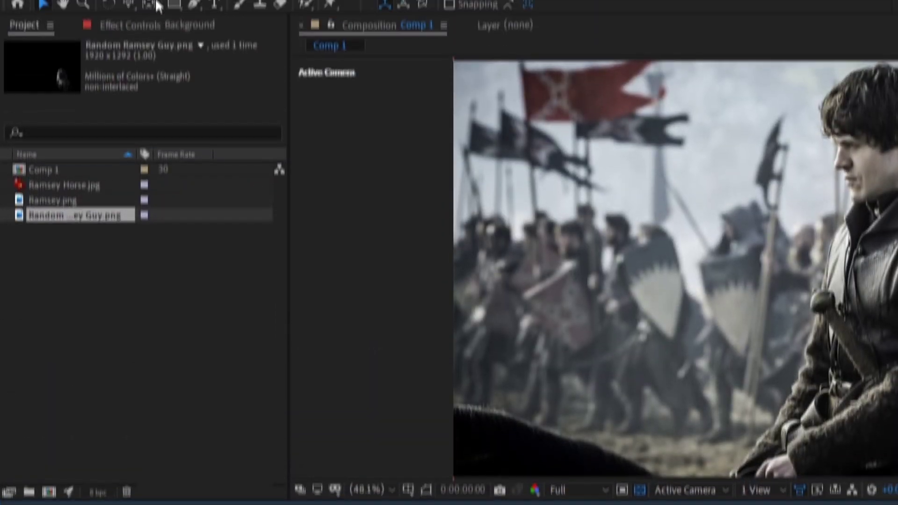
Create a new camera layer in Comp 1.
click(139, 29)
mouse_move(208, 43)
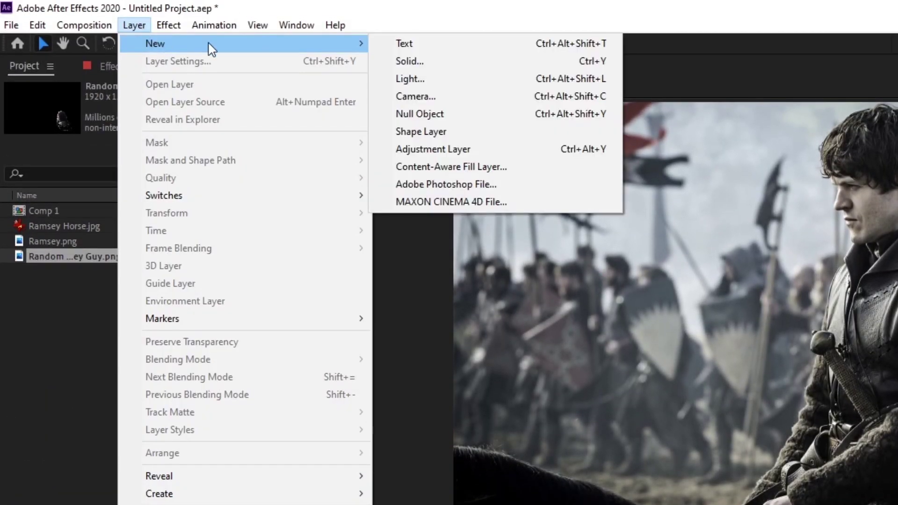
click(454, 101)
Reveal the Position and Scale properties of the Foreground, Middleground and Background layers together.
click(86, 384)
shift+click(91, 407)
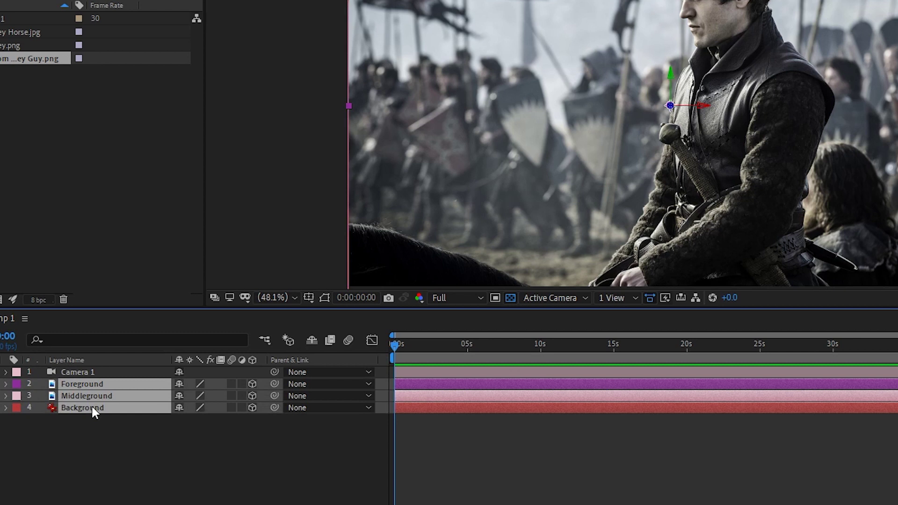
key(p)
key(shift+s)
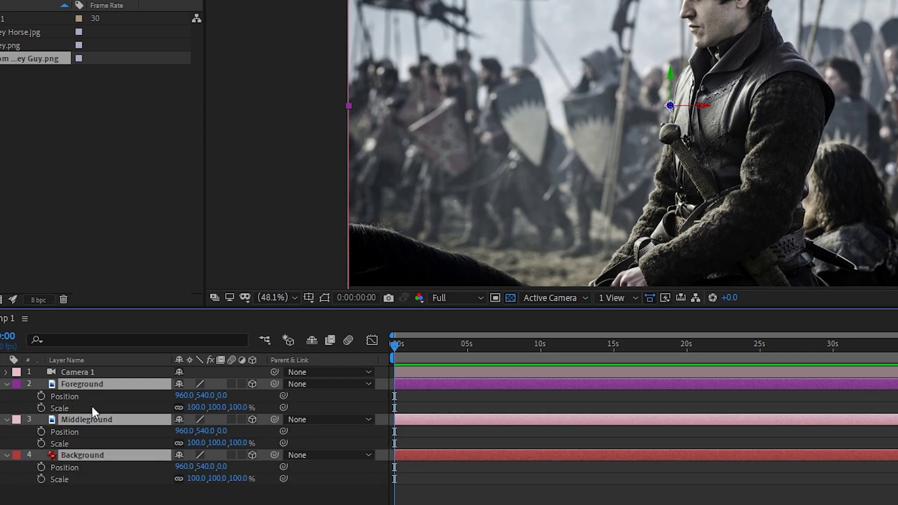
click(136, 486)
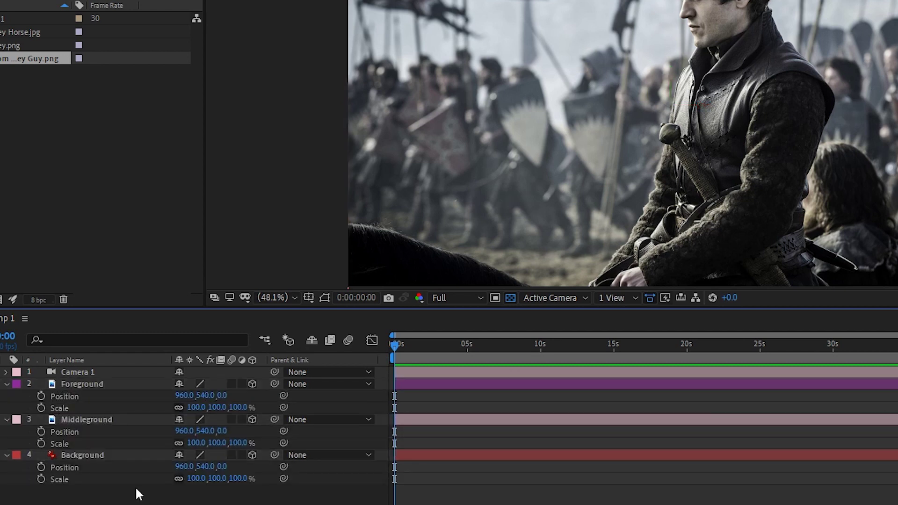
Set the Background layer's Z position to 10000 and scale it up to 476% so it fills the frame.
click(106, 454)
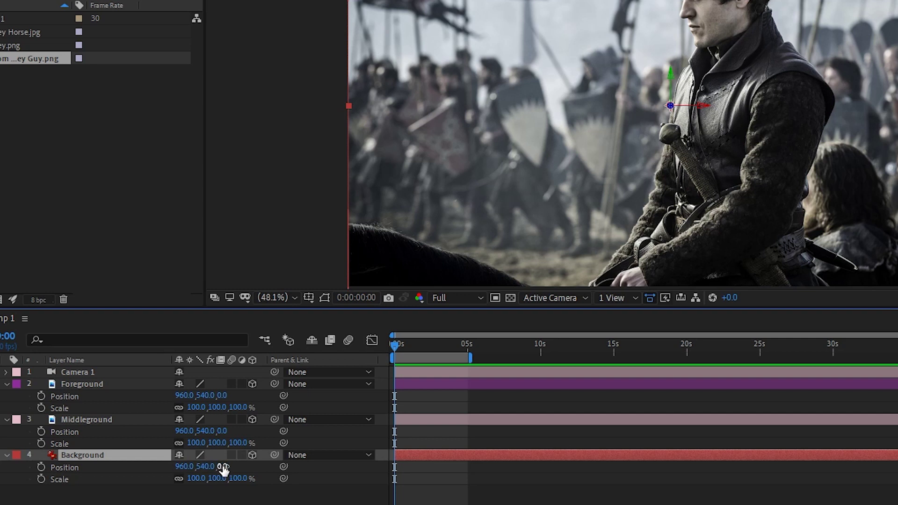
click(222, 467)
text(10000)
key(Return)
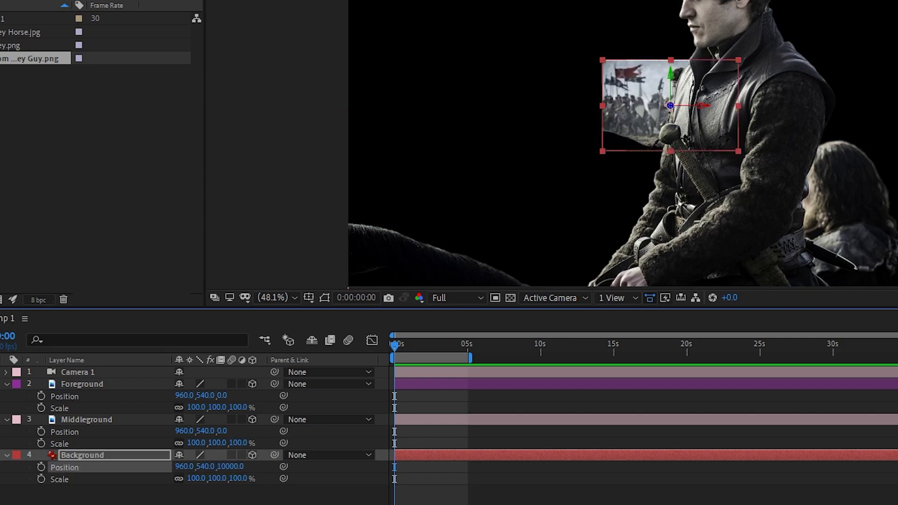
drag(207, 485, 435, 455)
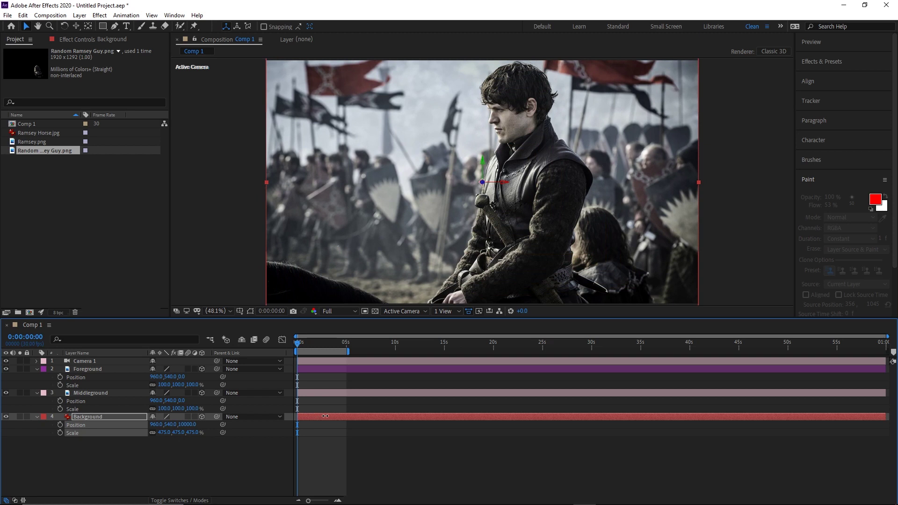
click(233, 461)
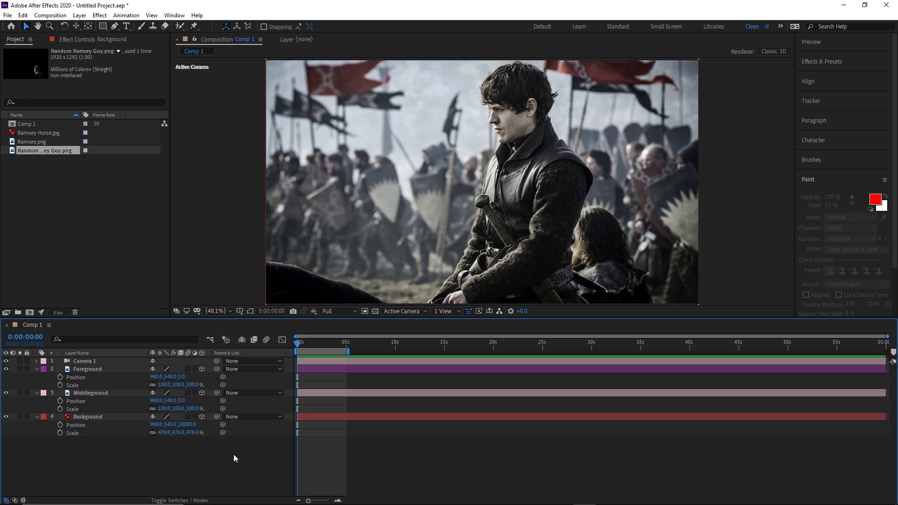
Set the Middleground layer's Z position to 1000 and scale it up to 137% to match its original size.
click(181, 400)
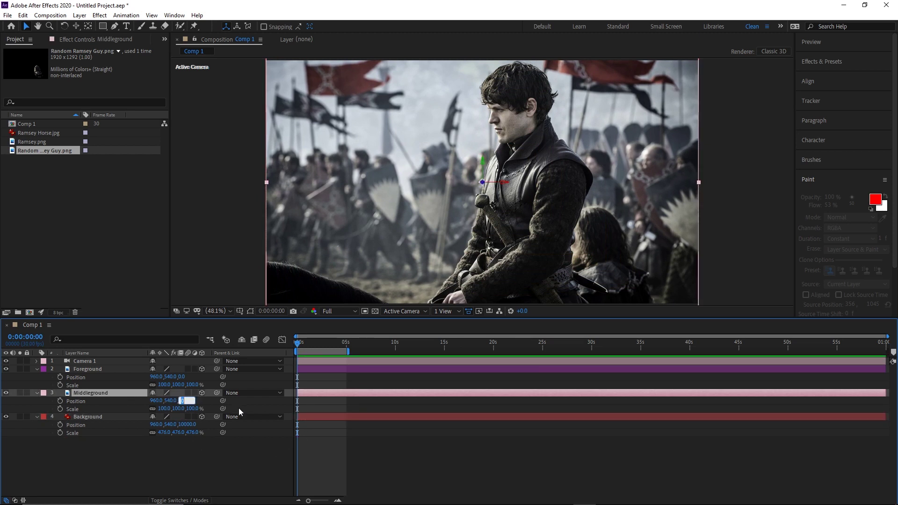
text(1000)
key(Return)
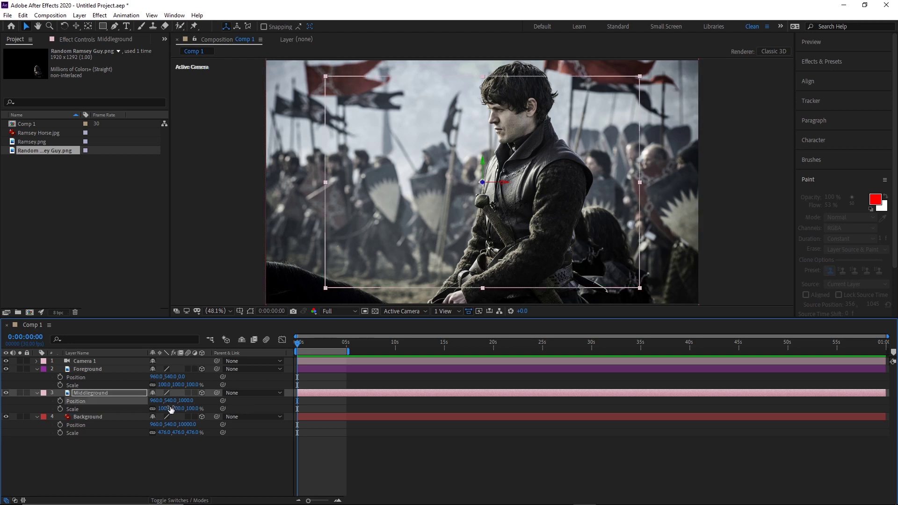
drag(170, 408, 182, 407)
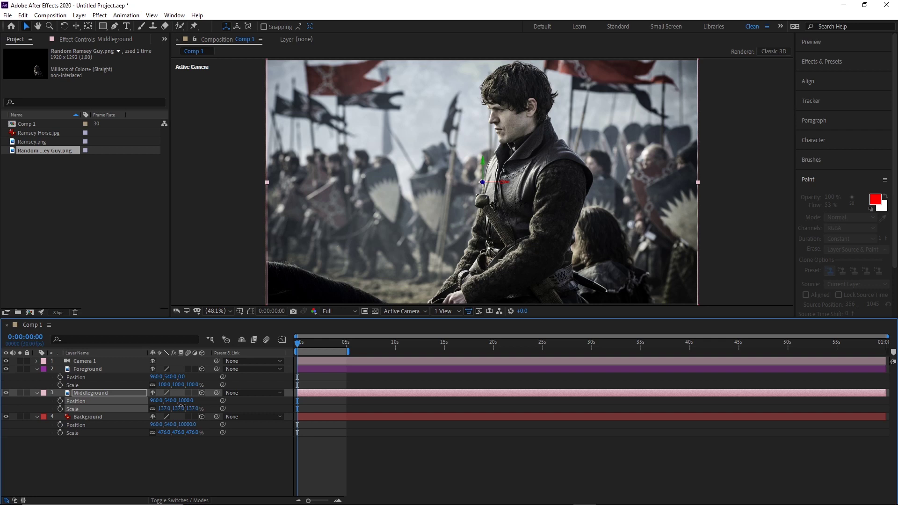
click(161, 442)
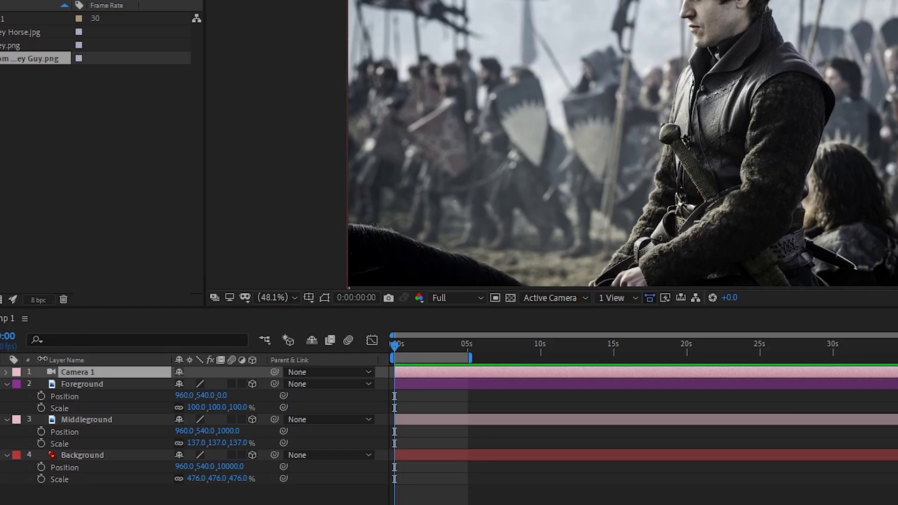
Start keyframing Camera 1's Point of Interest and Position at the beginning of the timeline.
click(37, 361)
click(7, 372)
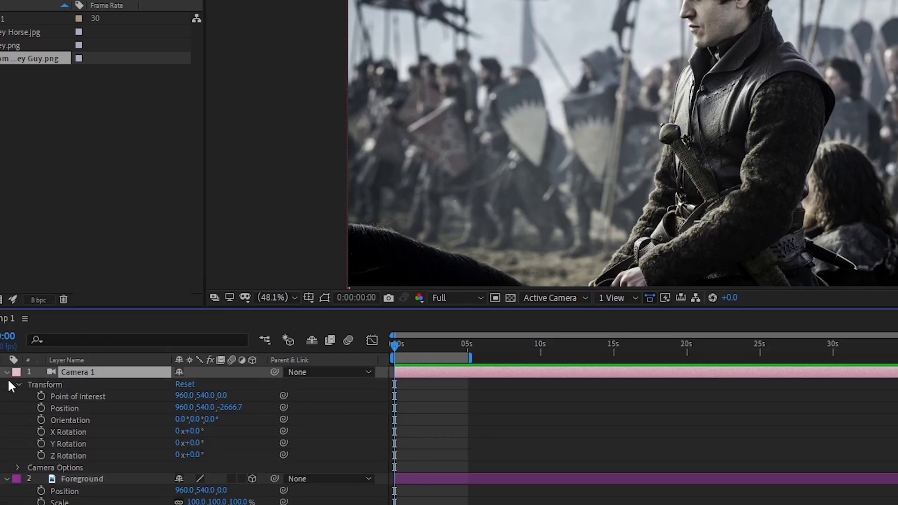
click(42, 396)
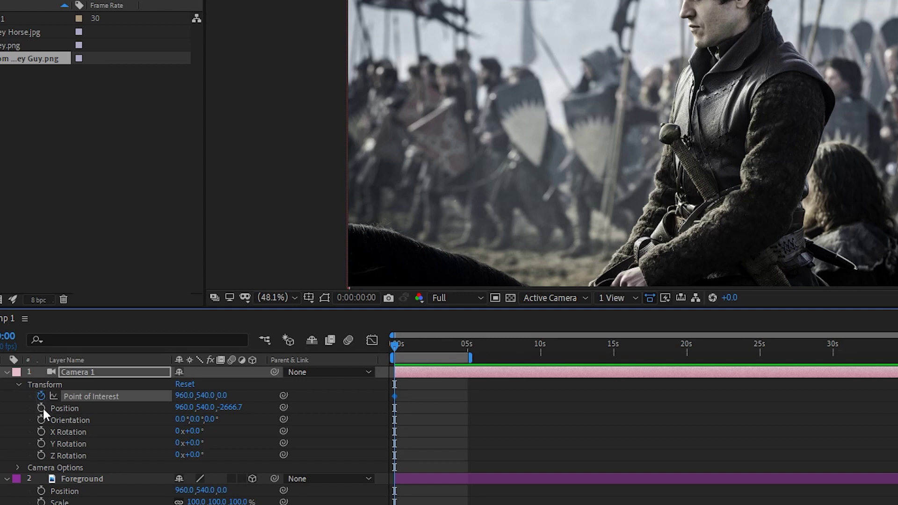
click(42, 407)
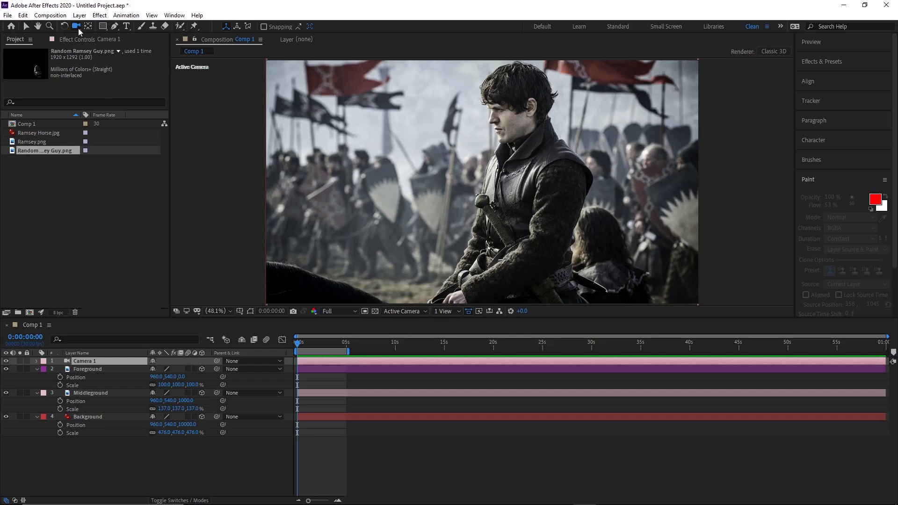
With the Track XY Camera tool, move Camera 1 to X 928.8 at 5 seconds and to X 978.7 at the start.
click(78, 28)
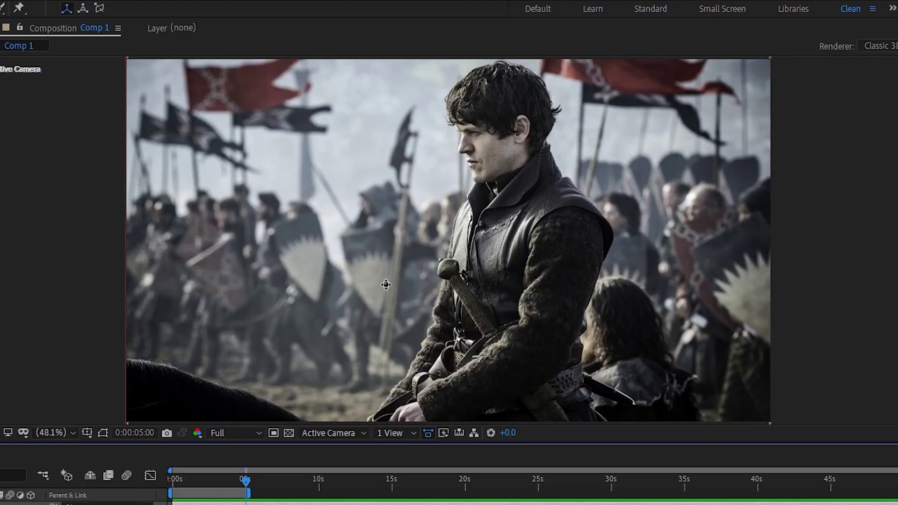
drag(386, 284, 397, 284)
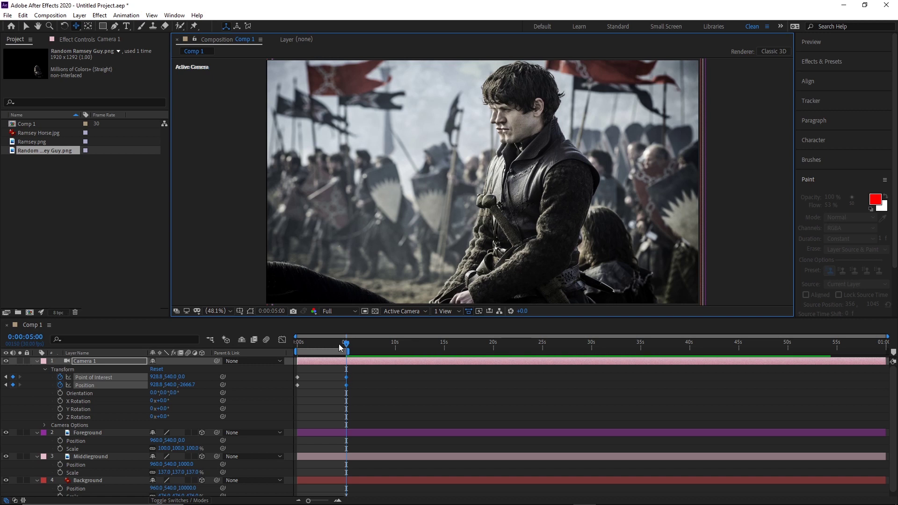
drag(333, 346, 288, 346)
drag(481, 227, 477, 226)
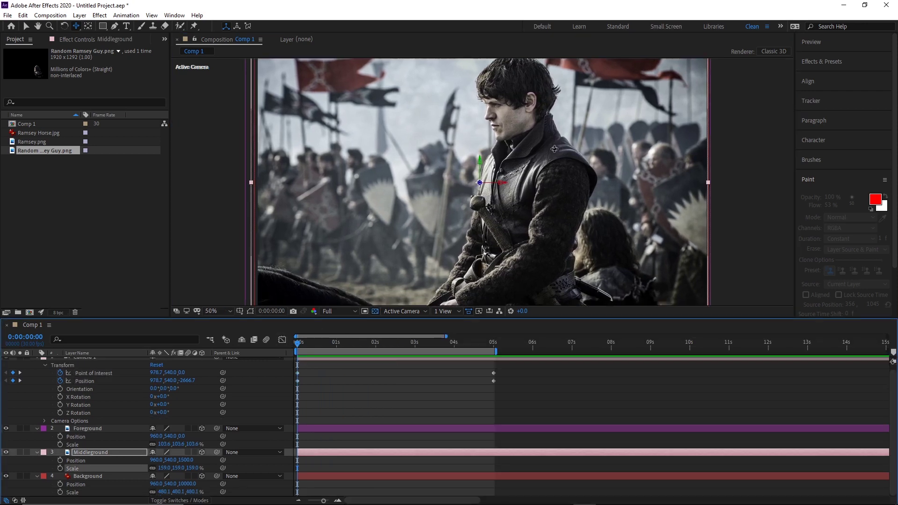
Scrub and play through the five-second camera move, examining the rider's head up close against the background.
scroll(476, 135, up, 4)
drag(503, 51, 498, 117)
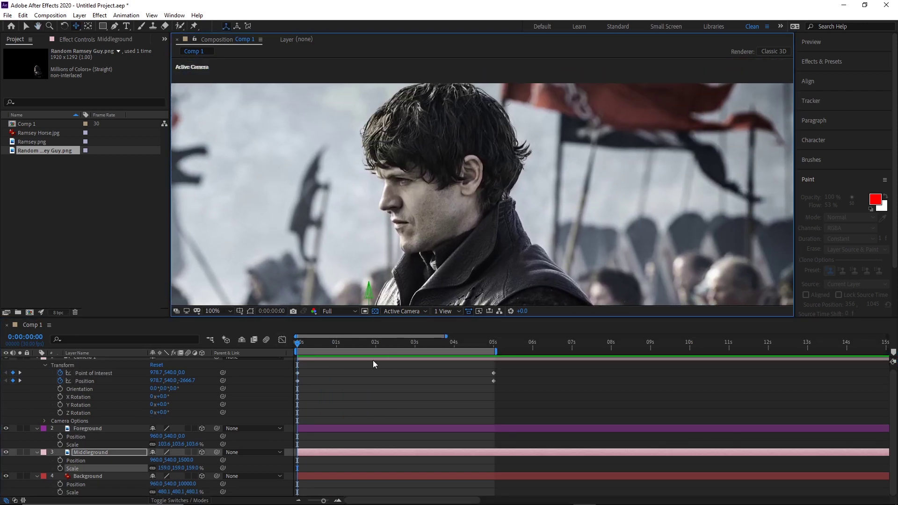
drag(308, 343, 467, 344)
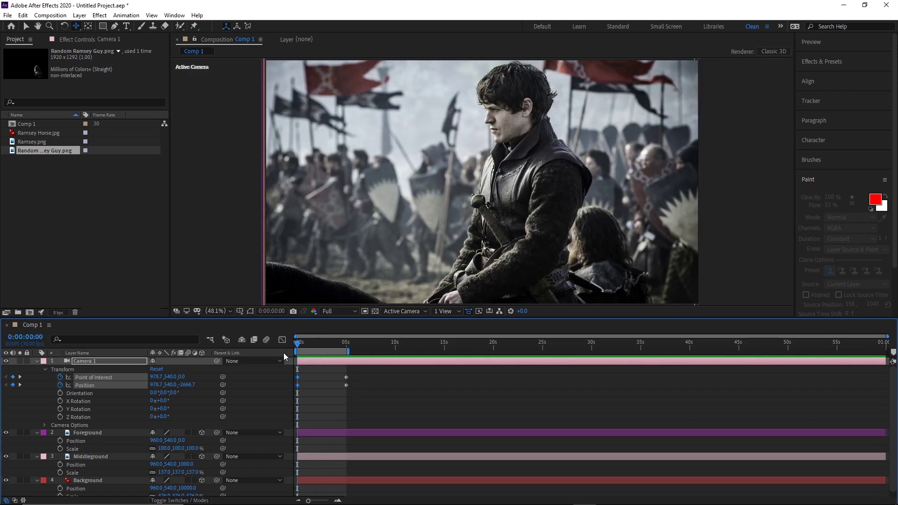
key(space)
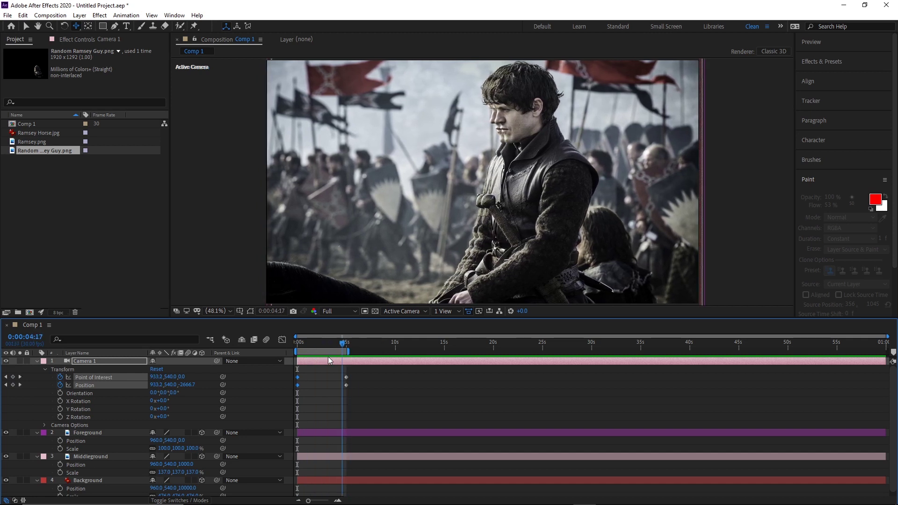
drag(299, 359, 353, 356)
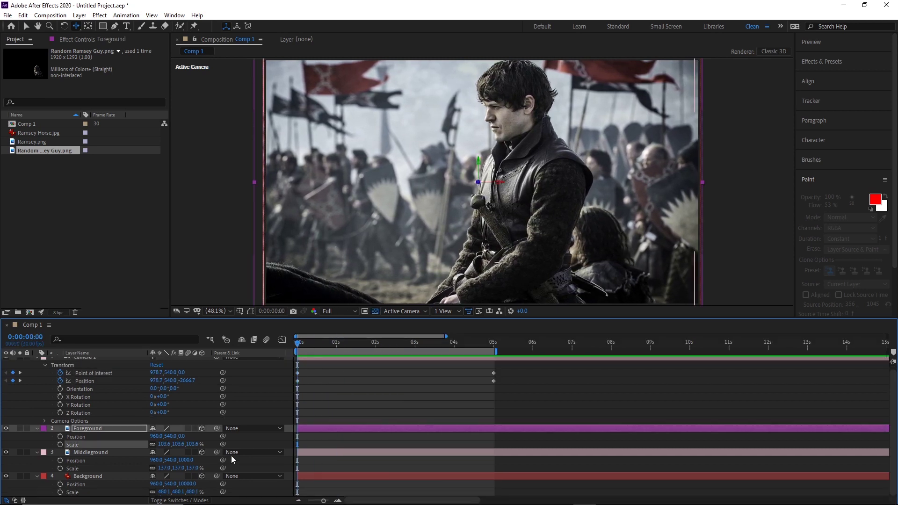
Set the Middleground layer's Z position to 1500, scale it to 159%, and preview the camera move.
click(186, 460)
key(Return)
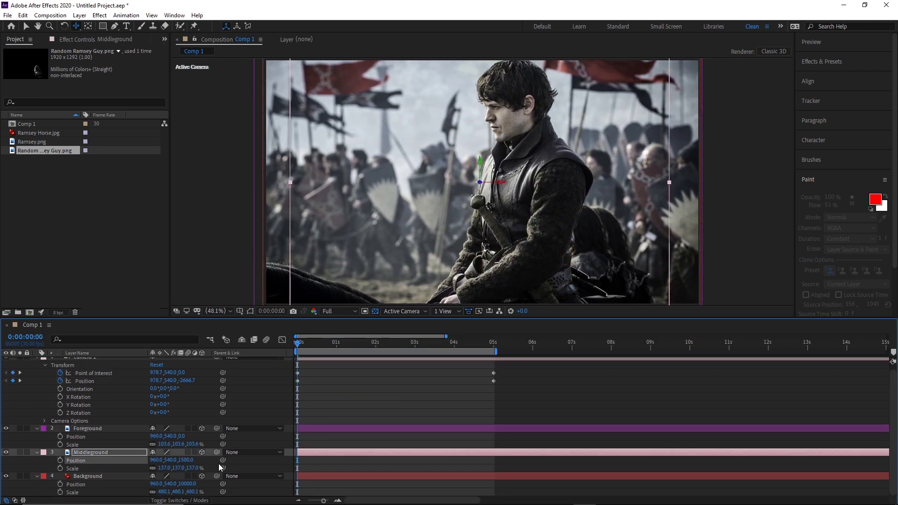
drag(168, 471, 177, 471)
key(space)
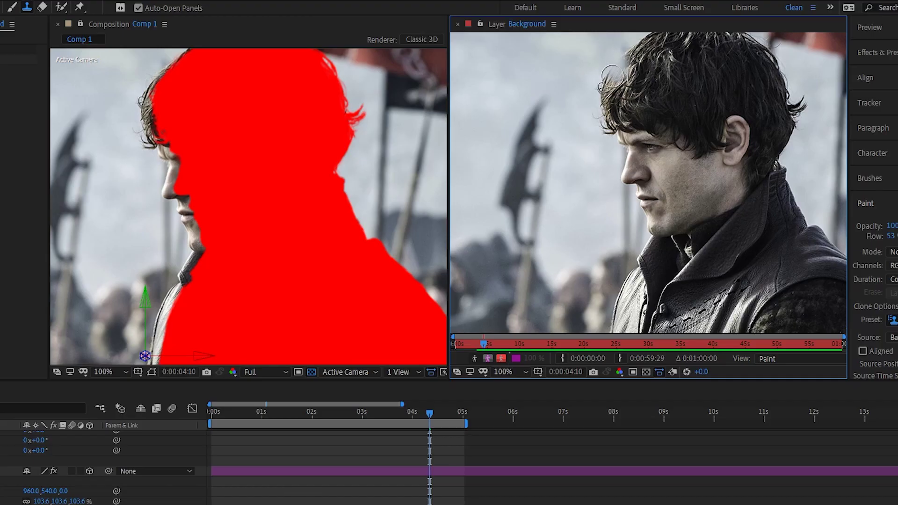
At 0:00:04:10, apply the Fill effect to the Foreground layer so the rider cutout is covered in solid red.
drag(613, 76, 611, 131)
alt+click(498, 66)
click(633, 52)
mouse_move(616, 95)
mouse_down()
mouse_move(614, 138)
mouse_move(612, 94)
mouse_move(616, 132)
mouse_move(638, 150)
mouse_up()
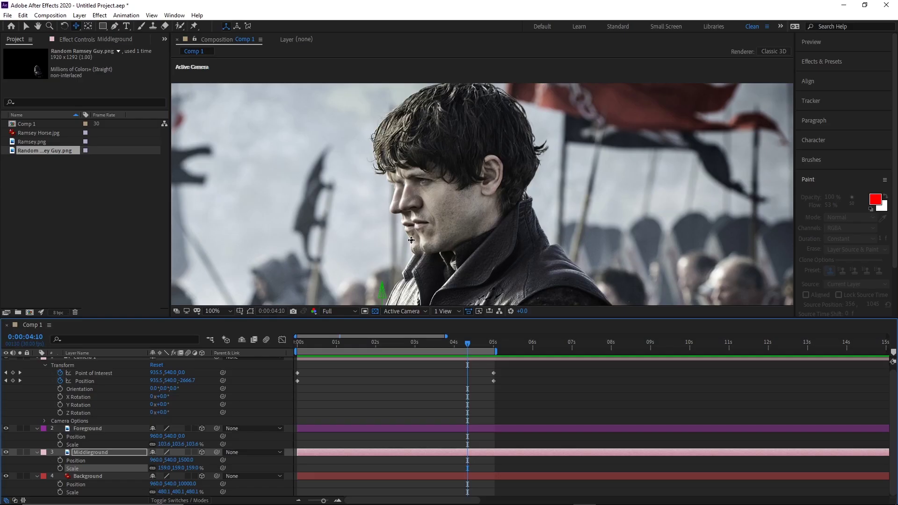
click(835, 77)
text(fill)
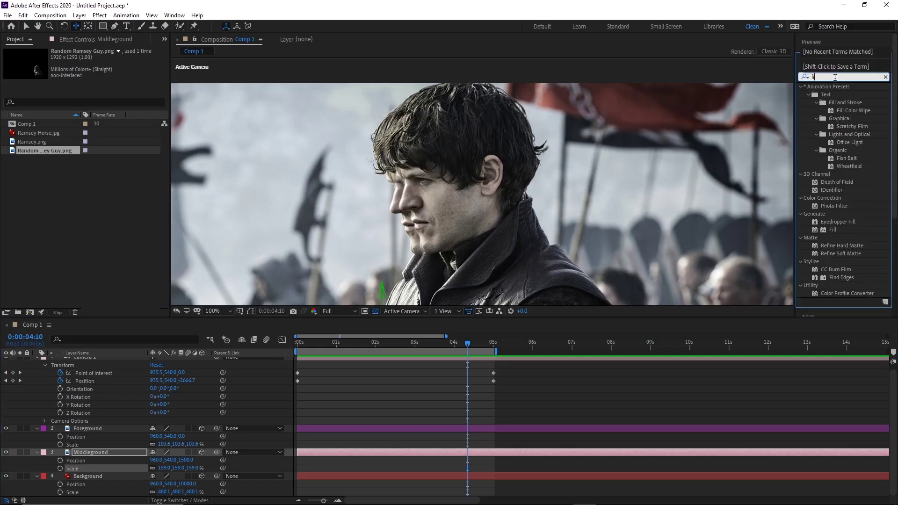
drag(833, 134, 795, 161)
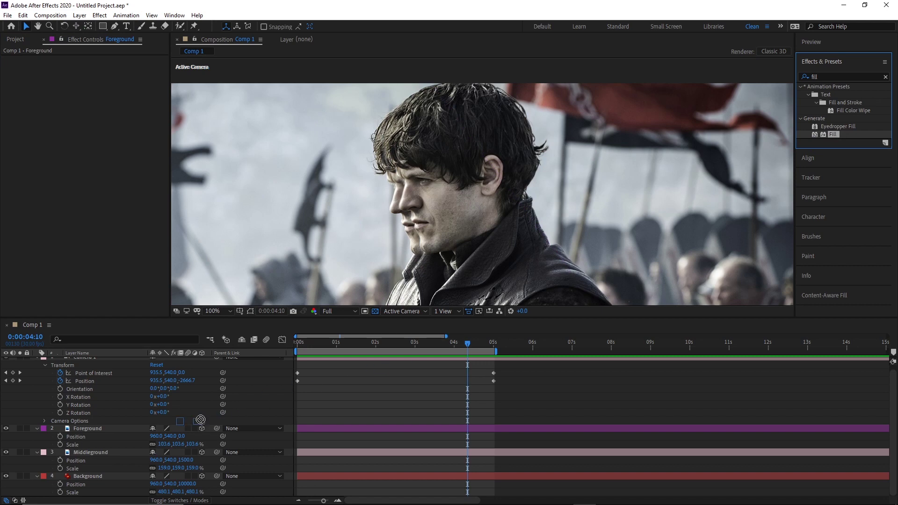
drag(216, 416, 112, 428)
Open the Background layer for clone stamping in a Layer view beside the Comp 1 view.
drag(103, 21, 60, 108)
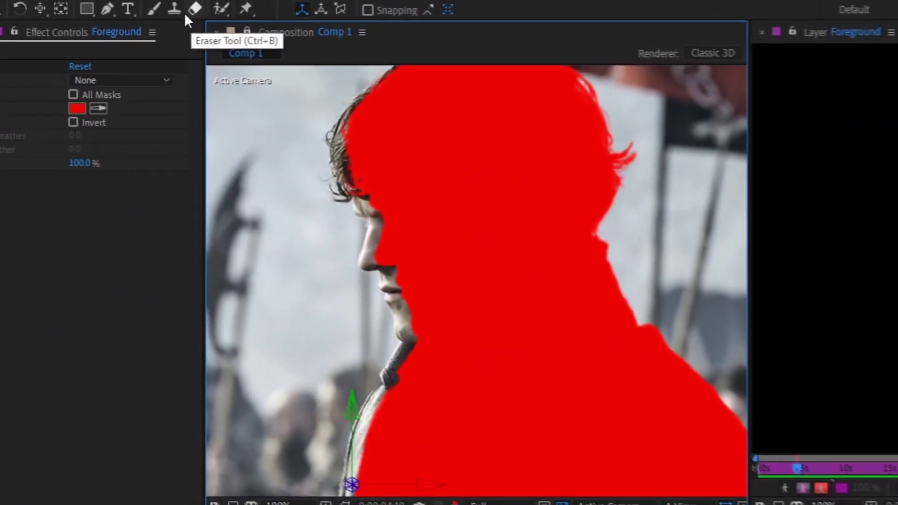
click(20, 4)
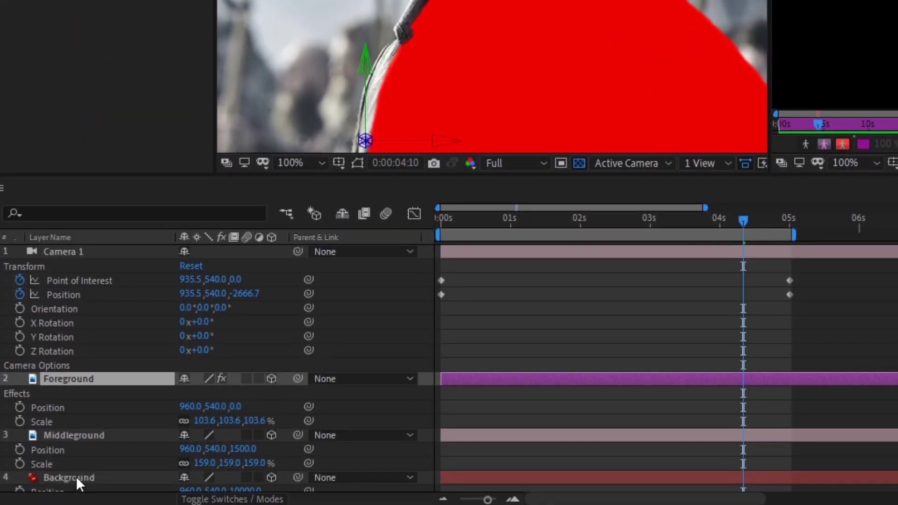
double_click(77, 476)
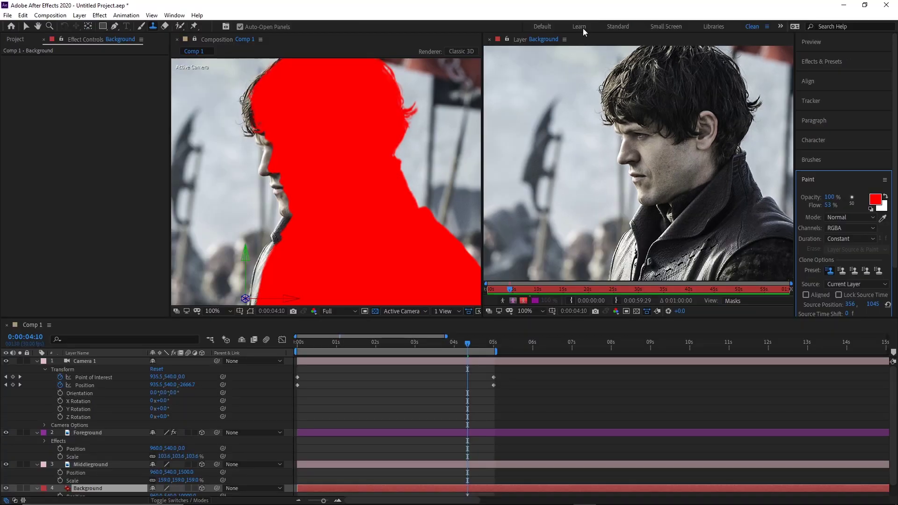
alt+click(521, 88)
mouse_move(633, 91)
mouse_down()
mouse_move(644, 109)
mouse_move(661, 80)
mouse_move(687, 113)
mouse_up()
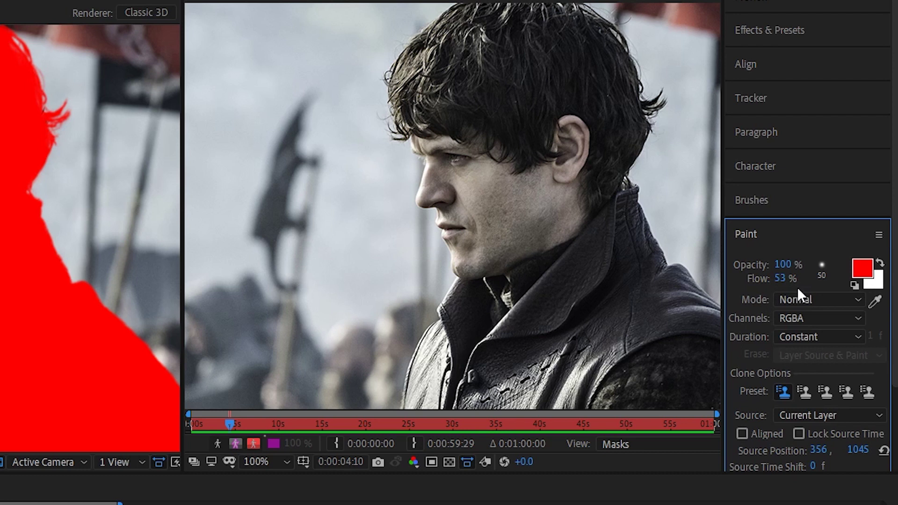
Set the clone strokes' duration to Constant and keep Aligned off.
click(803, 337)
click(818, 341)
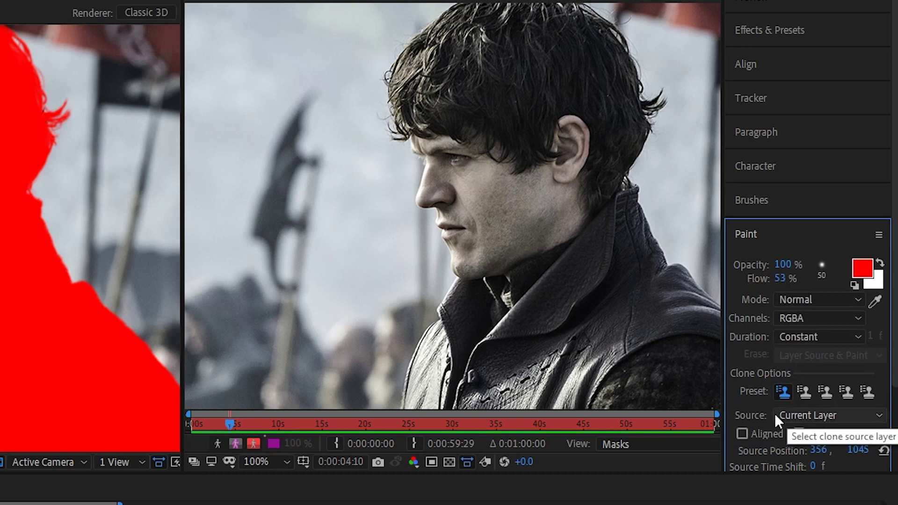
click(742, 435)
click(742, 434)
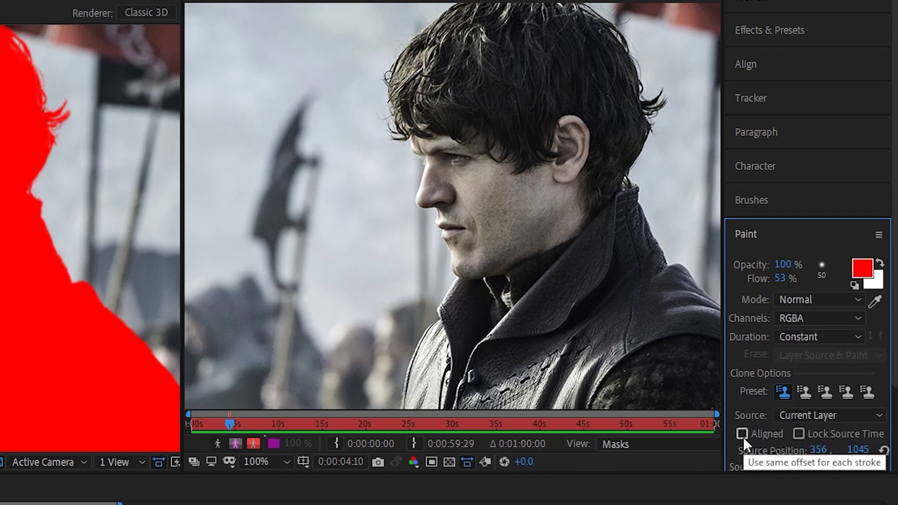
Try cloning sky over the rider's hair on the Background layer with Aligned off, and undo the strokes.
alt+click(258, 77)
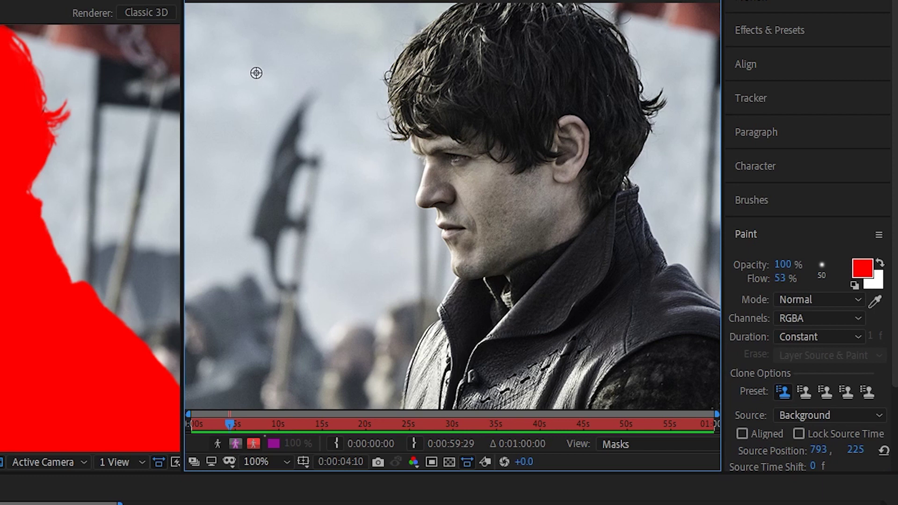
mouse_move(456, 66)
mouse_down()
mouse_move(463, 118)
mouse_move(496, 58)
mouse_move(529, 131)
mouse_move(503, 126)
mouse_move(513, 156)
mouse_move(481, 256)
mouse_move(489, 277)
mouse_move(464, 250)
mouse_move(486, 116)
mouse_move(521, 129)
mouse_move(499, 138)
mouse_up()
key(ctrl+z)
Try cloning background over the rider's head with Aligned on, undo the strokes, and switch Aligned back off.
click(742, 433)
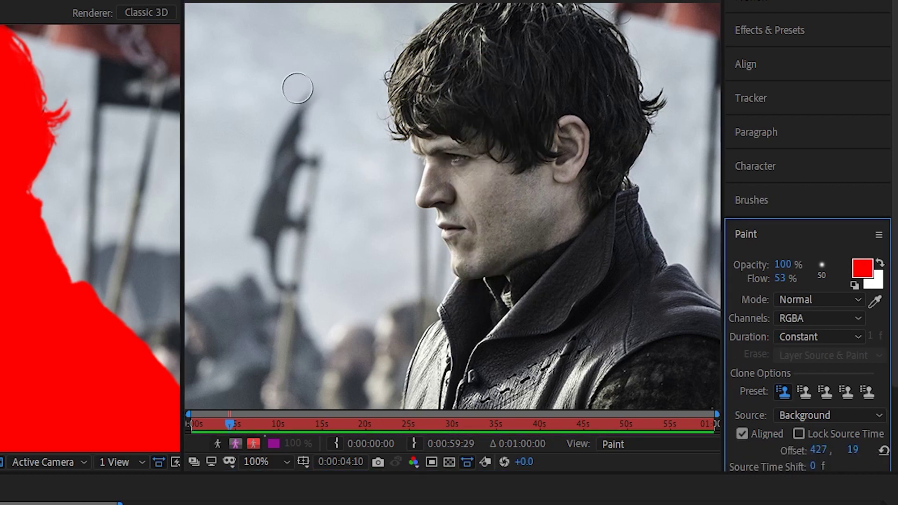
alt+click(294, 73)
mouse_move(491, 89)
mouse_down()
mouse_move(507, 235)
mouse_move(473, 282)
mouse_move(497, 265)
mouse_up()
mouse_move(621, 124)
mouse_down()
mouse_move(631, 142)
mouse_move(610, 150)
mouse_move(627, 90)
mouse_move(585, 291)
mouse_move(595, 356)
mouse_move(632, 81)
mouse_move(645, 87)
mouse_move(639, 131)
mouse_move(627, 114)
mouse_up()
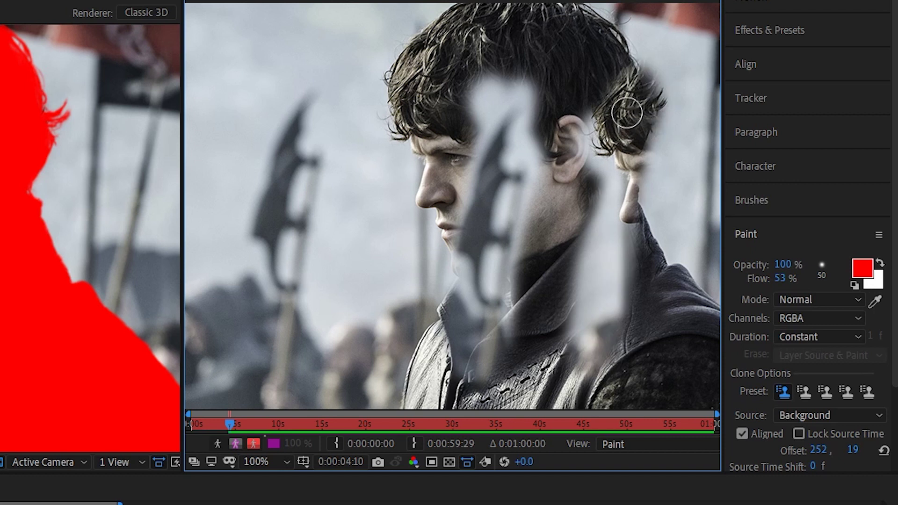
key(ctrl+z)
key(ctrl+z)
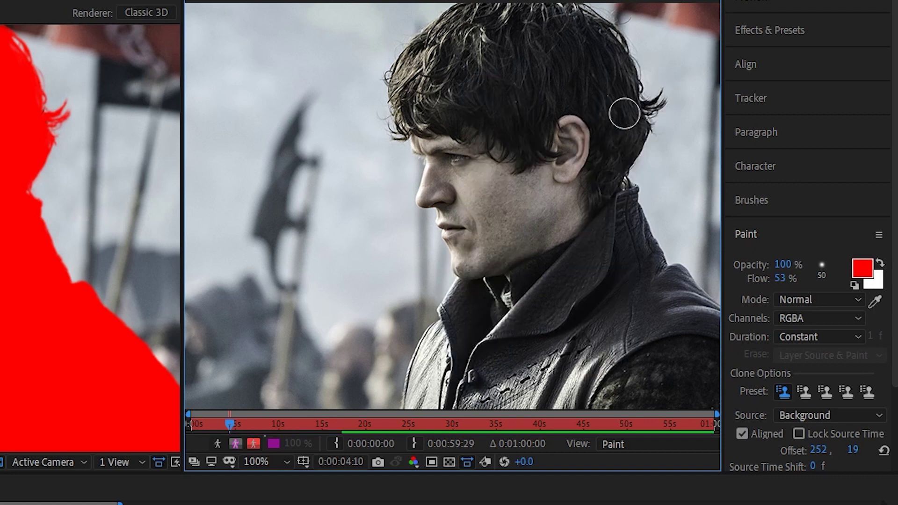
click(744, 433)
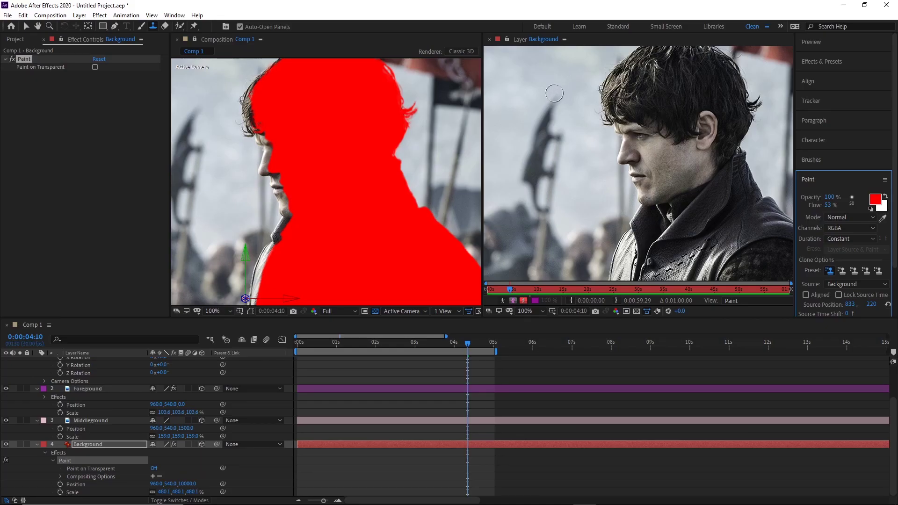
Clone nearby background over the front edge of the rider's hair and face on the Background layer, resampling between strokes.
alt+click(571, 63)
drag(612, 66, 617, 77)
mouse_move(614, 69)
mouse_down()
mouse_move(602, 122)
mouse_move(609, 100)
mouse_up()
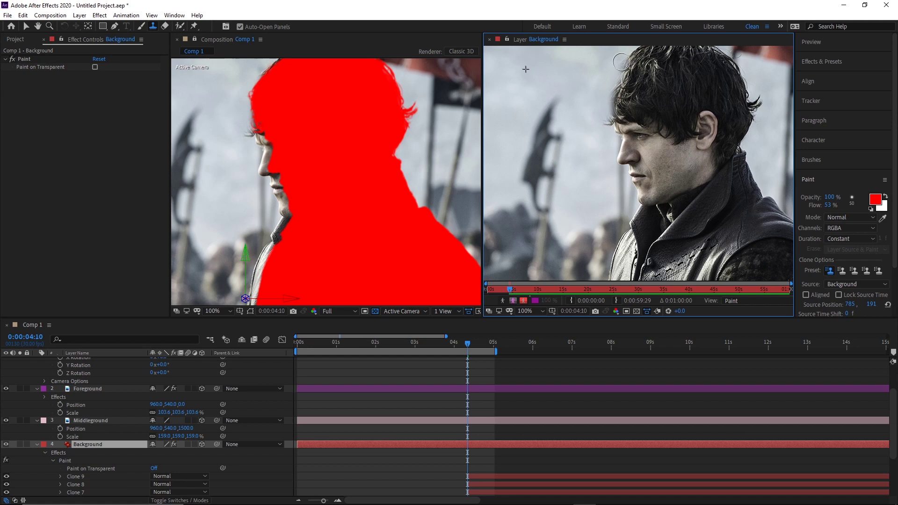
drag(628, 63, 625, 68)
drag(624, 69, 621, 73)
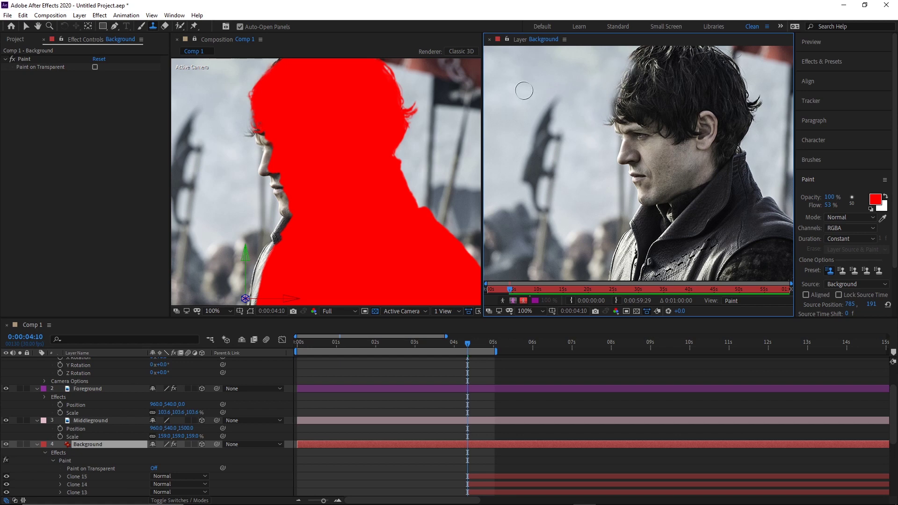
drag(621, 150, 620, 142)
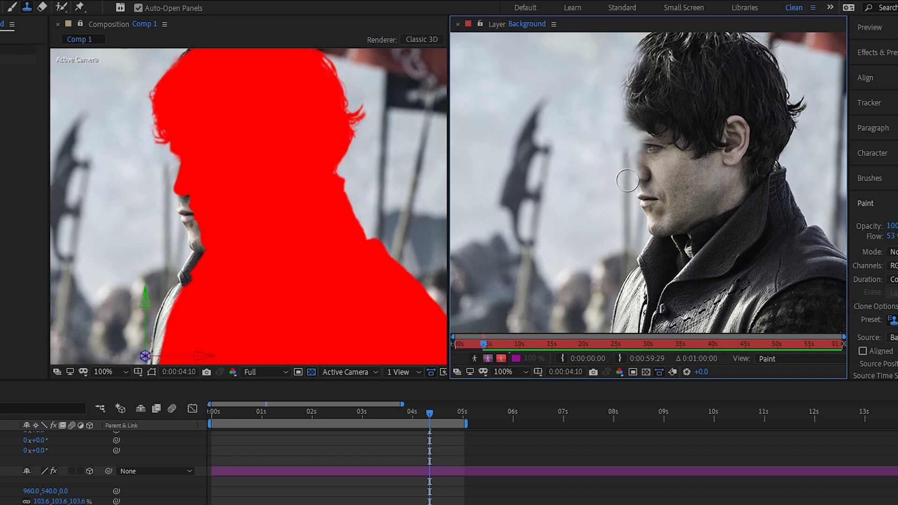
drag(626, 139, 630, 120)
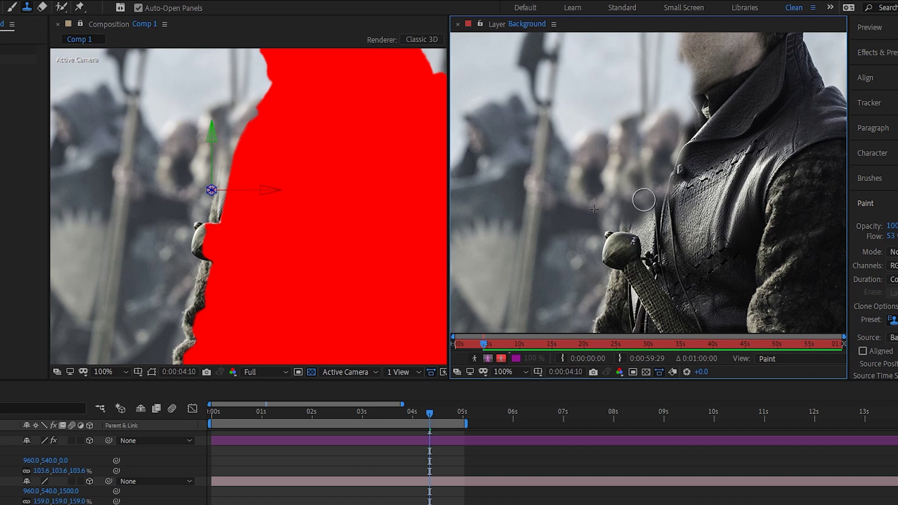
mouse_move(644, 200)
mouse_down()
mouse_move(623, 241)
mouse_move(608, 241)
mouse_move(618, 254)
mouse_up()
alt+click(572, 240)
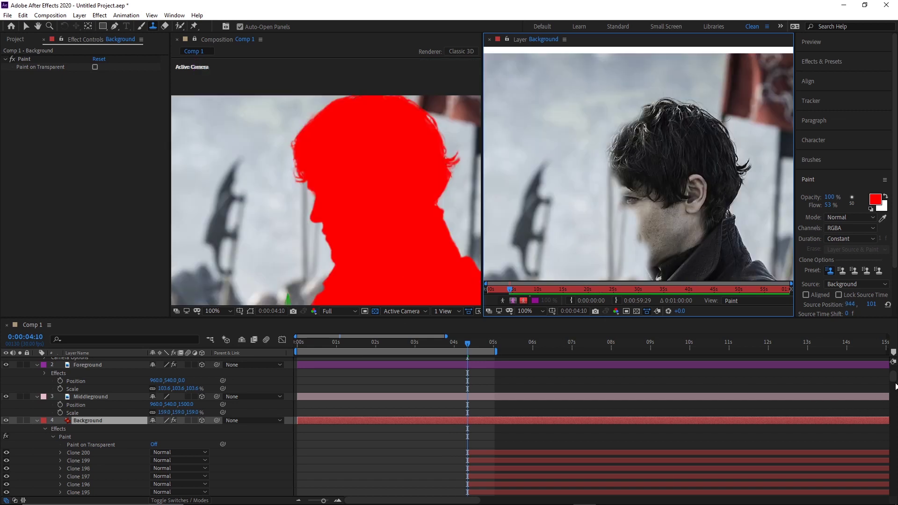
Select strokes Clone 1 through Clone 200 on the Background layer and shift their start back to near the beginning of the timeline.
scroll(833, 385, down, 2)
click(496, 415)
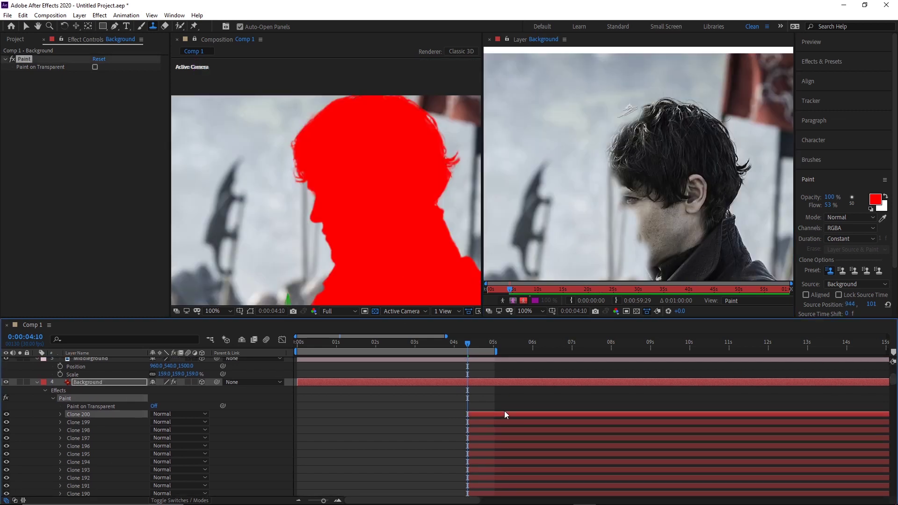
drag(894, 383, 887, 500)
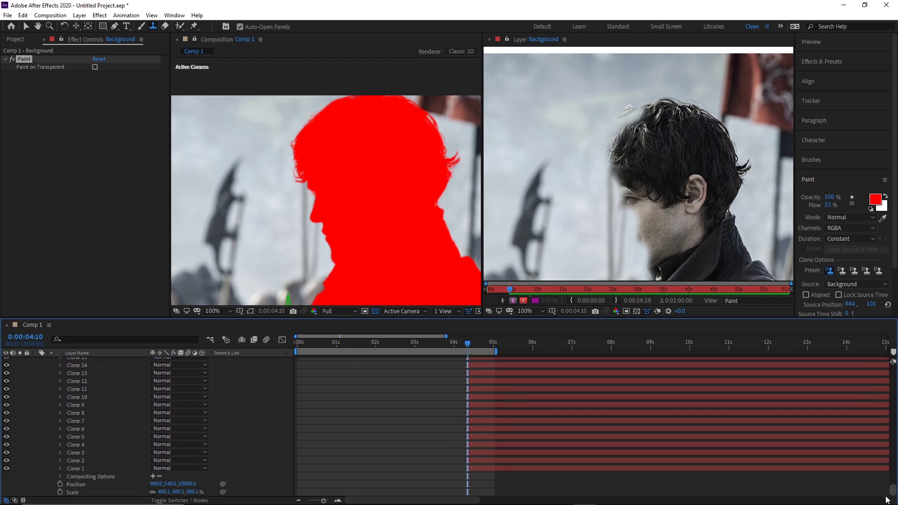
shift+click(504, 469)
drag(467, 410, 302, 392)
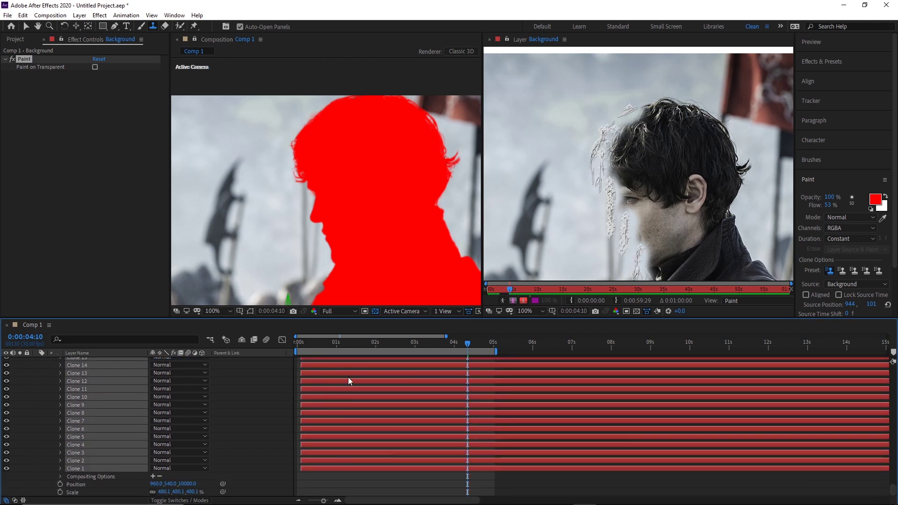
drag(344, 341, 281, 348)
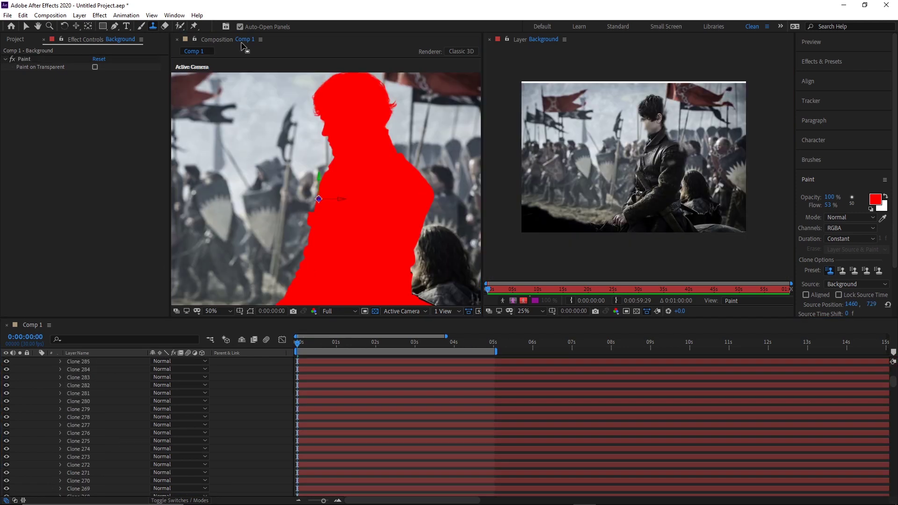
drag(241, 41, 527, 45)
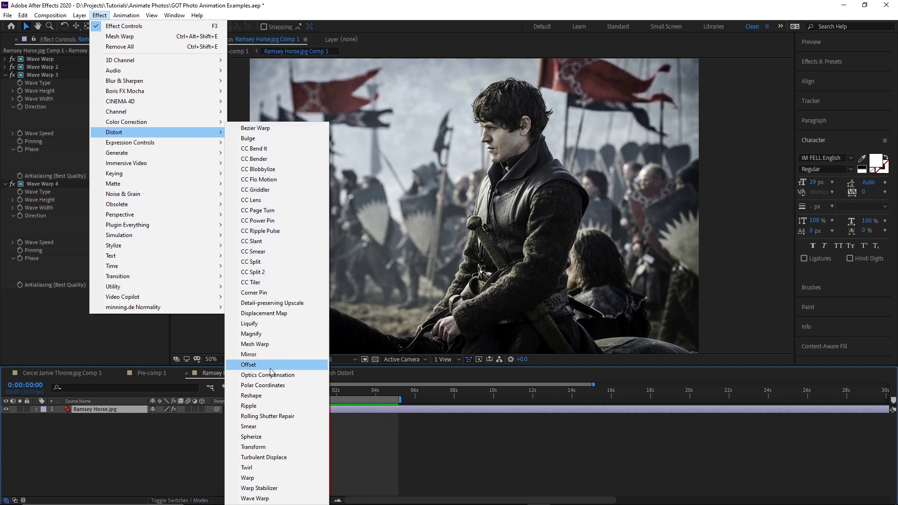
click(191, 483)
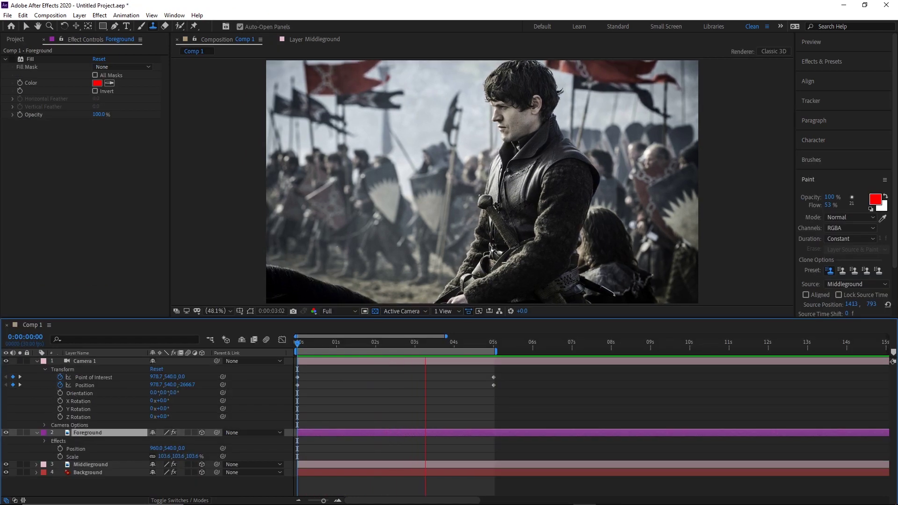
Pre-compose the Background layer as "Background Precomp", leaving all attributes in Comp 1.
key(space)
key(Home)
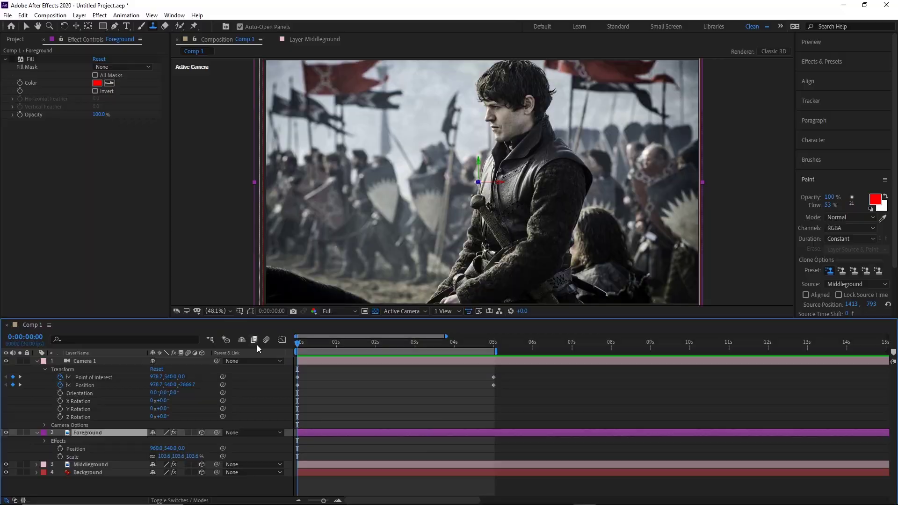
right_click(118, 463)
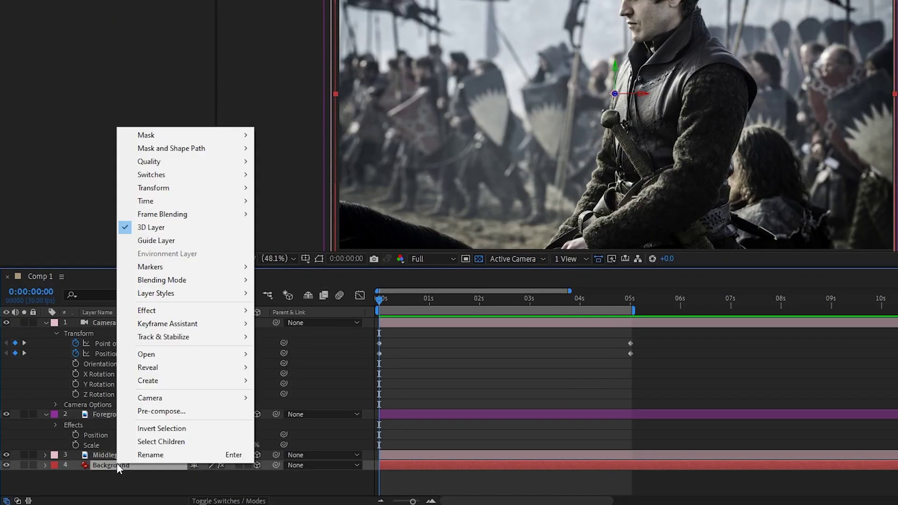
click(155, 412)
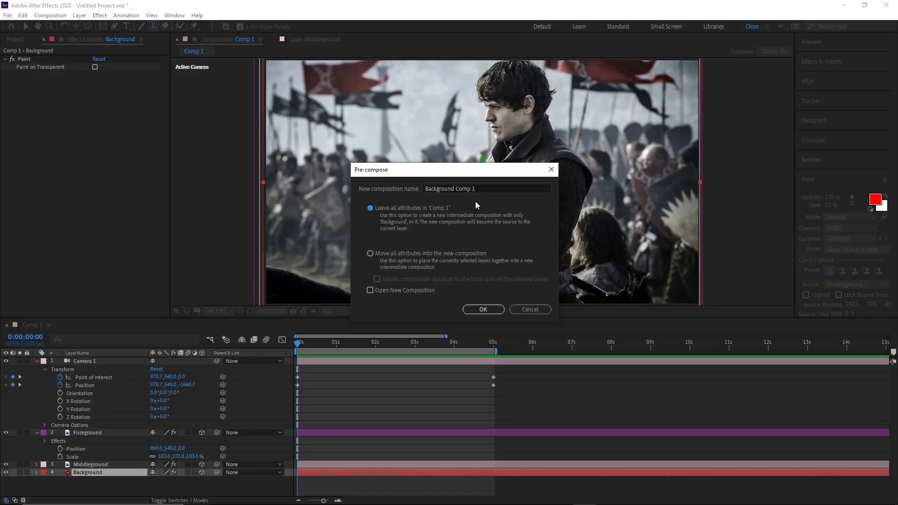
click(482, 186)
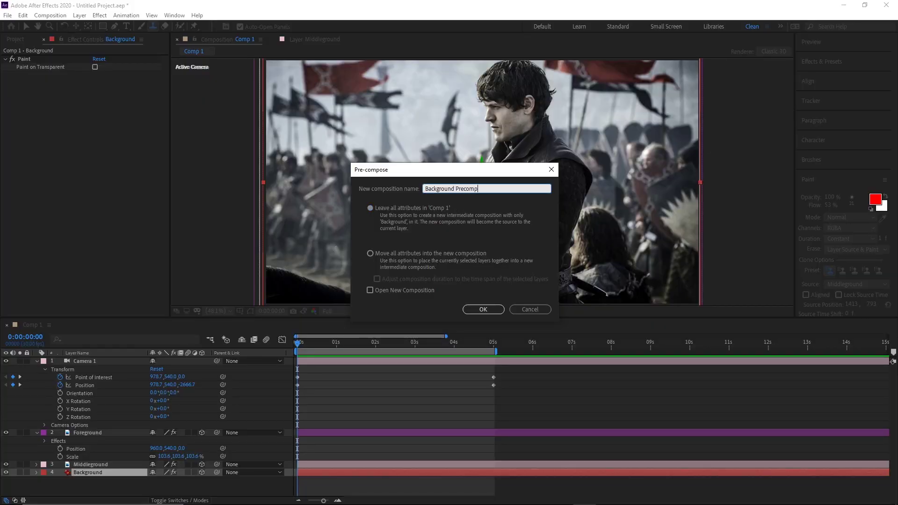
click(486, 308)
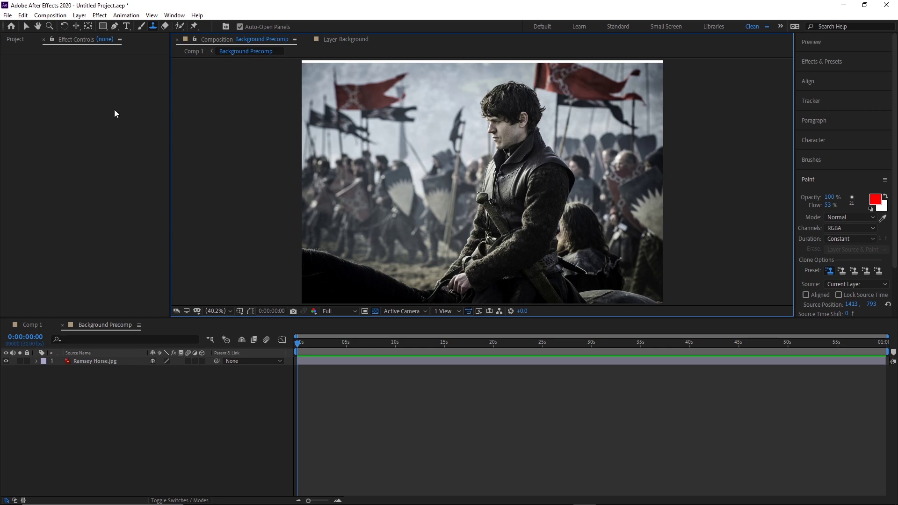
Add an adjustment layer above Ramsey Horse.jpg in Background Precomp and apply the Wave Warp effect to it.
click(78, 15)
mouse_move(141, 26)
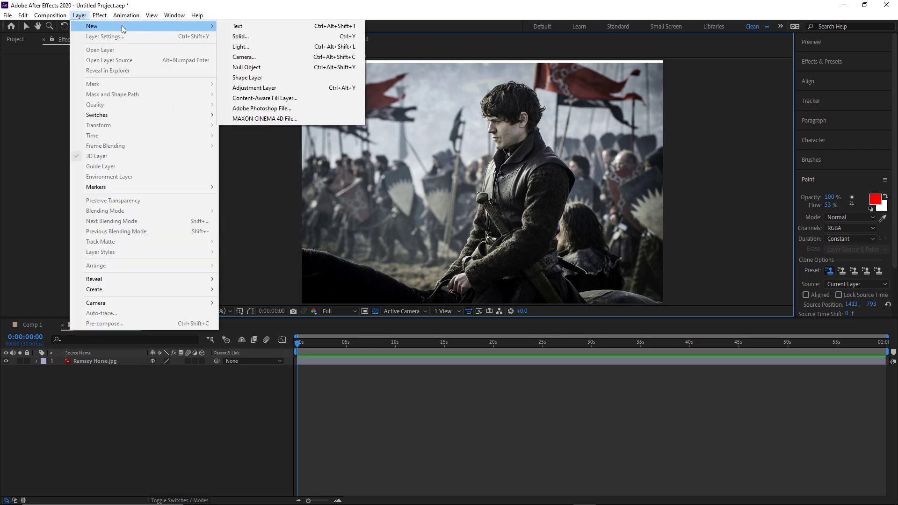
click(270, 89)
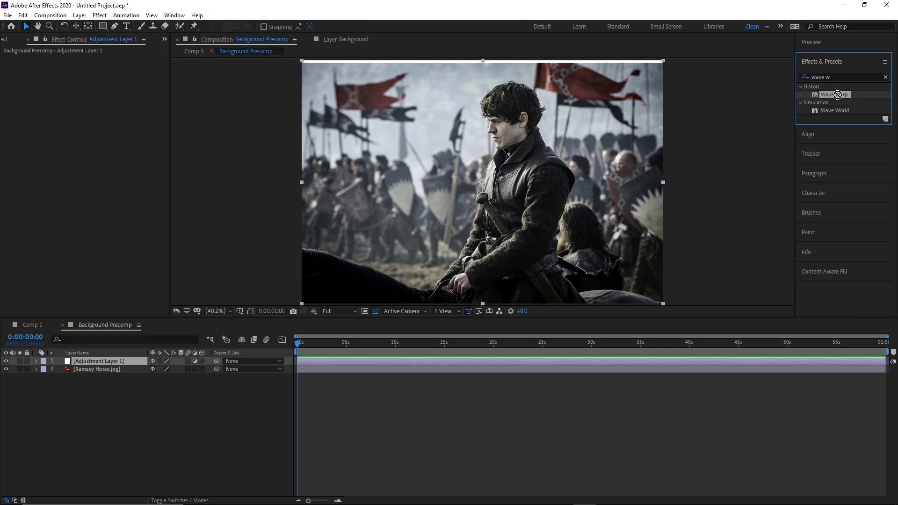
drag(834, 94, 120, 365)
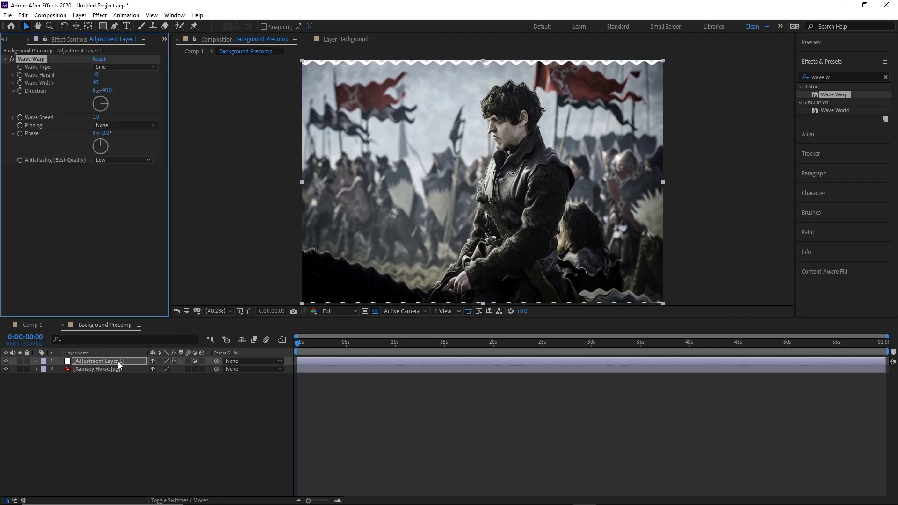
scroll(505, 109, up, 3)
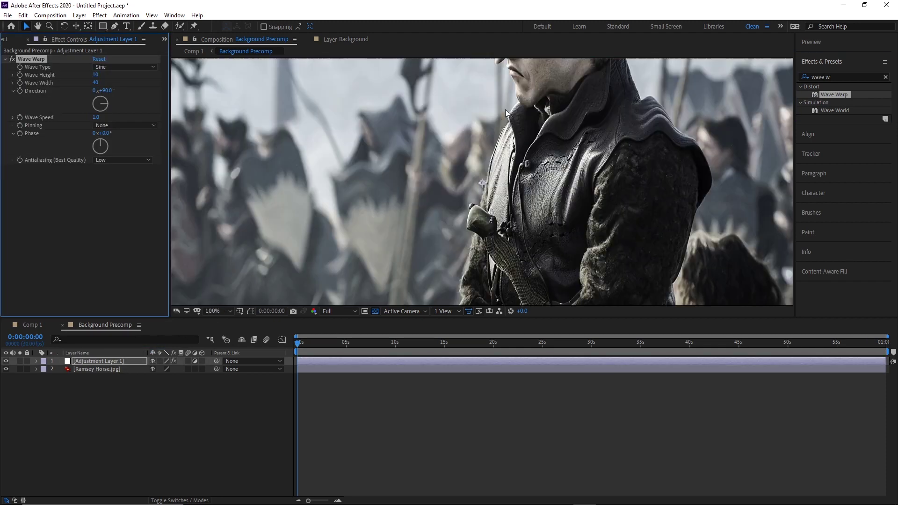
drag(519, 110, 460, 309)
drag(594, 153, 582, 185)
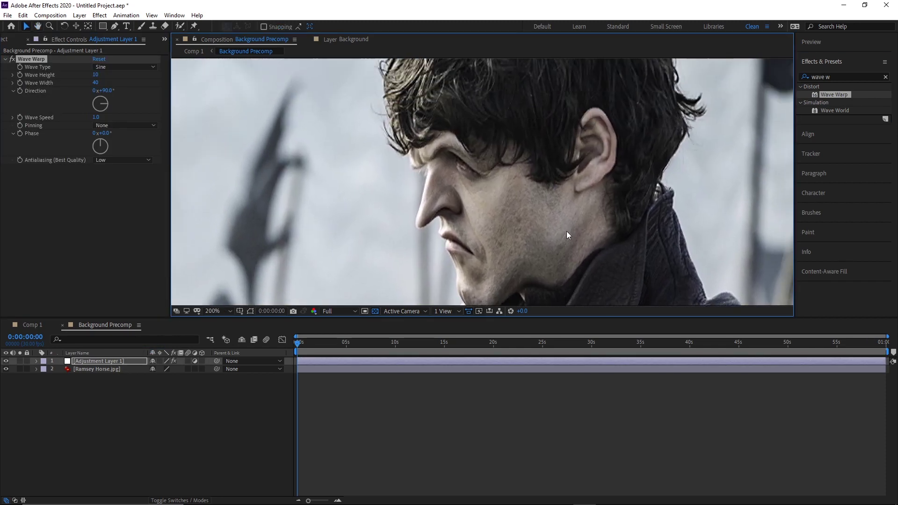
scroll(560, 218, down, 2)
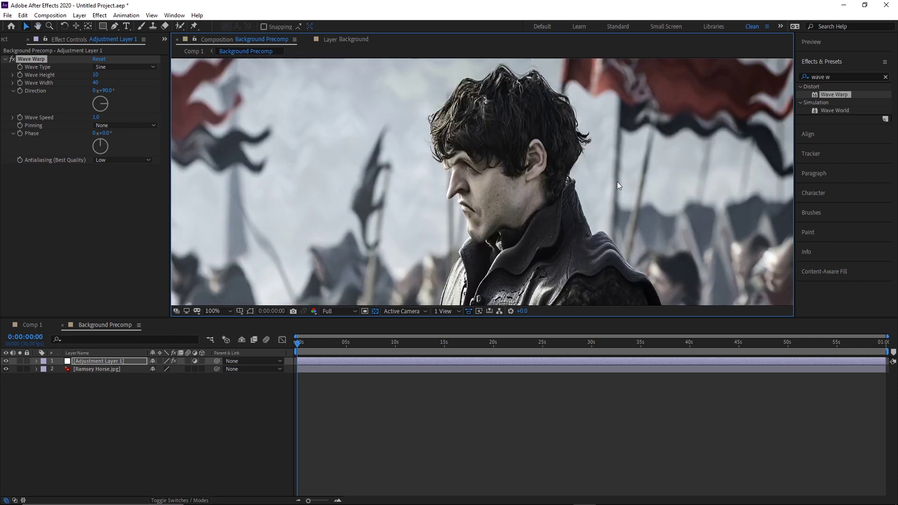
Set Wave Warp to height 4 and width 238, end the work area at about 5 seconds, and preview the motion.
drag(95, 83, 386, 82)
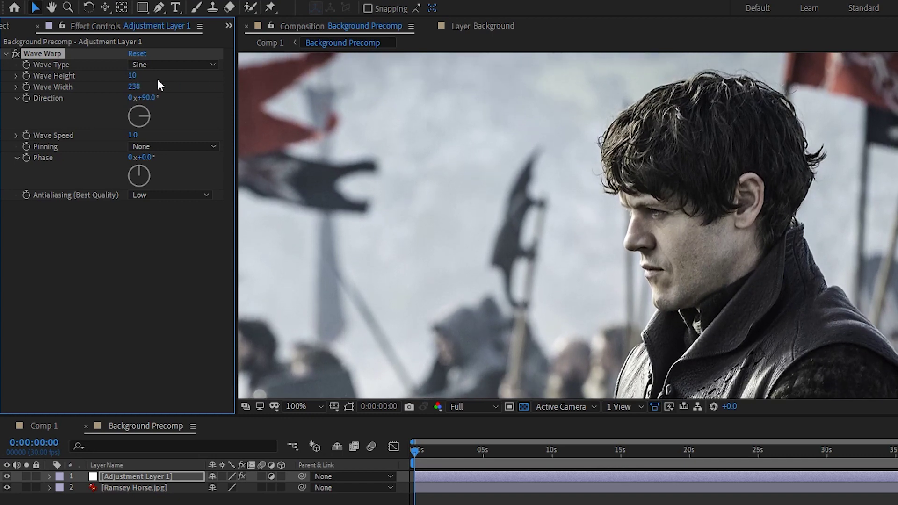
drag(129, 75, 129, 76)
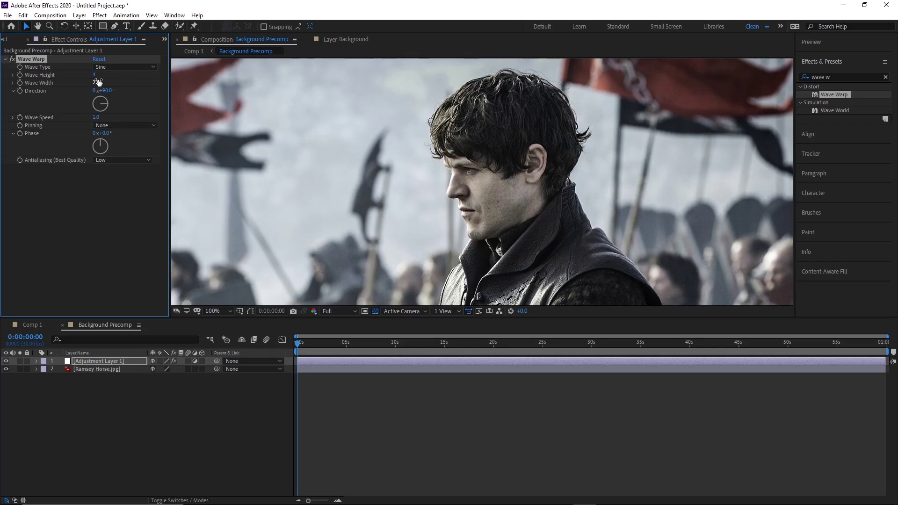
click(484, 452)
key(n)
drag(467, 450, 415, 451)
key(space)
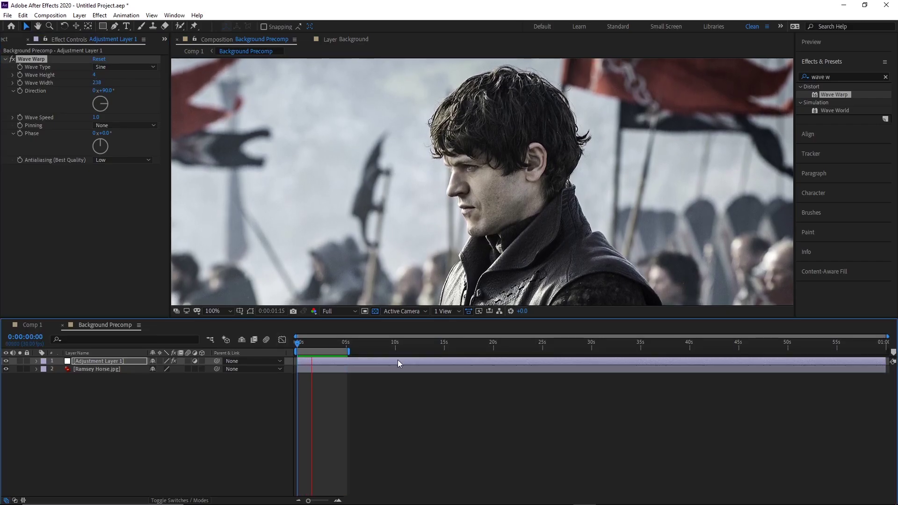
Set the Wave Speed to 0.5 and preview the wave motion.
click(97, 117)
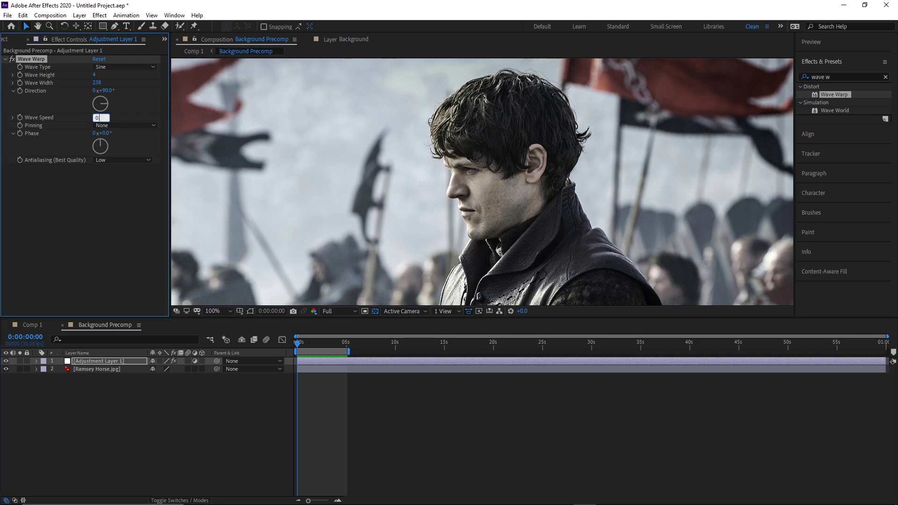
key(Return)
key(space)
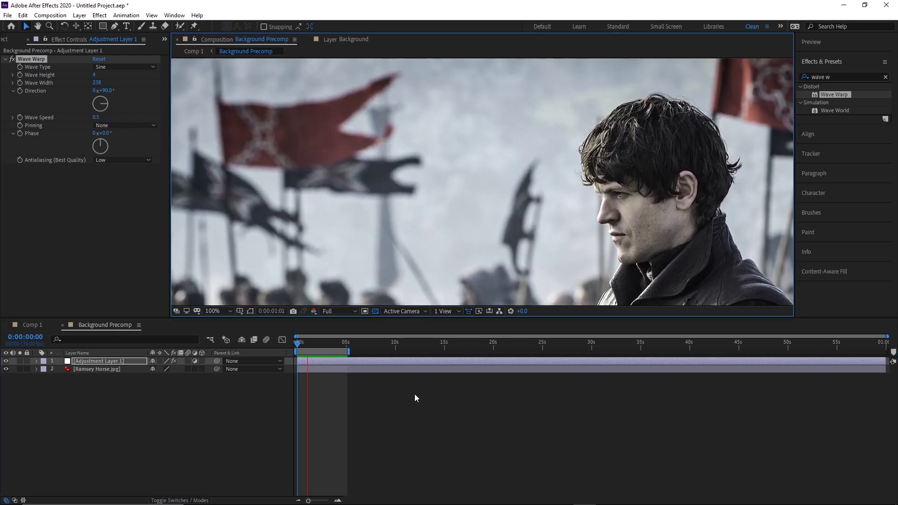
key(space)
Draw closed Pen tool masks on the adjustment layer around each red and black flag on both sides of the rider.
key(g)
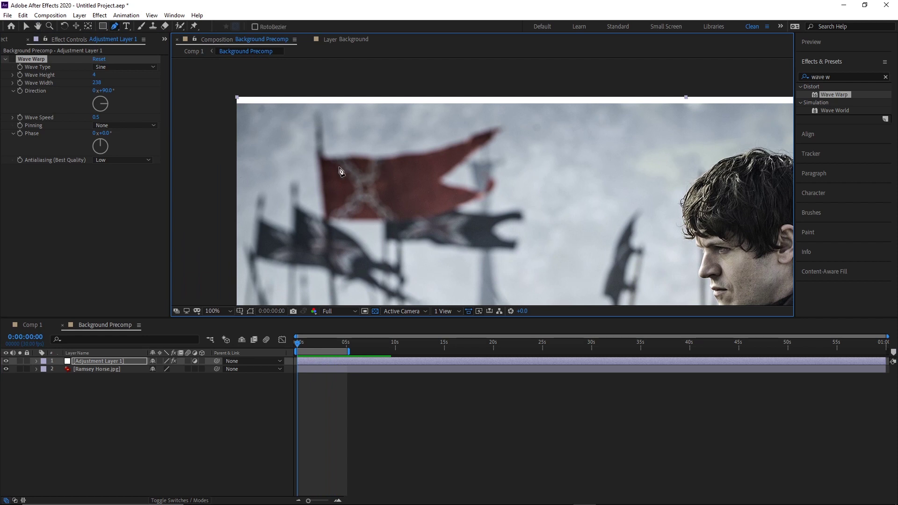
click(320, 157)
drag(382, 160, 356, 159)
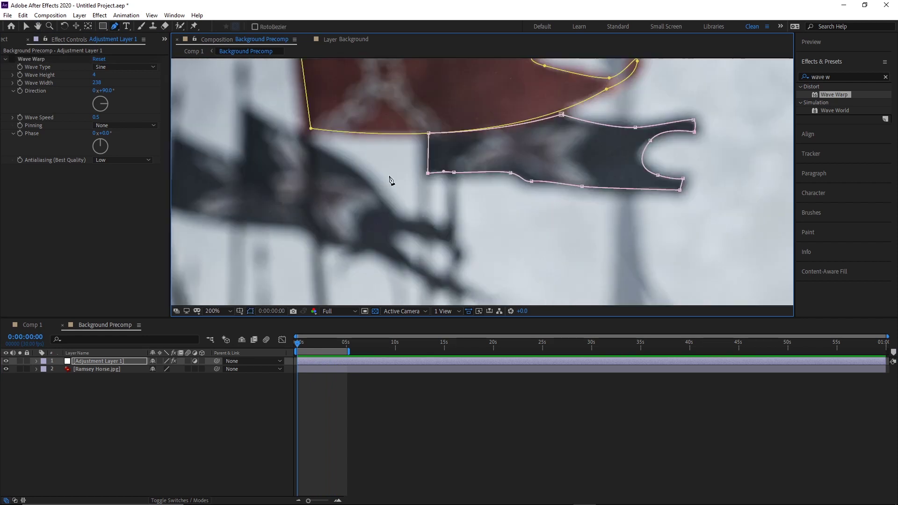
drag(391, 181, 427, 170)
click(352, 113)
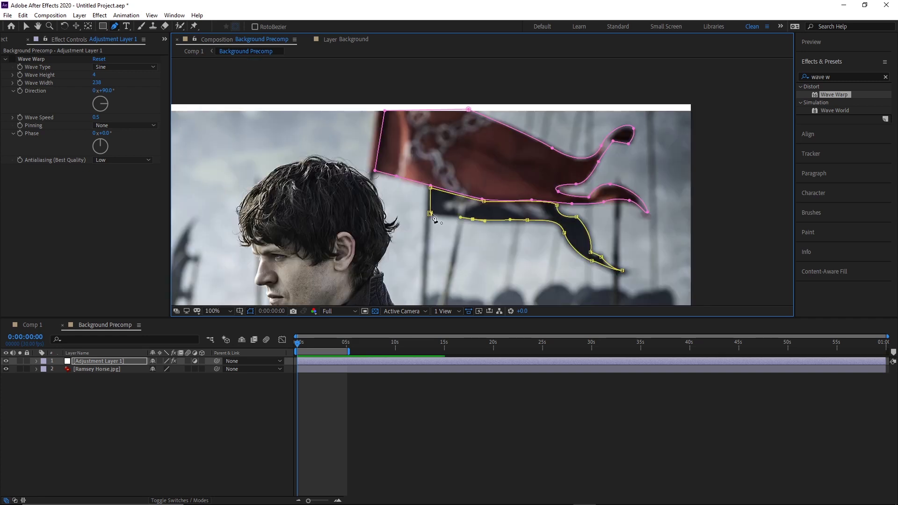
click(430, 214)
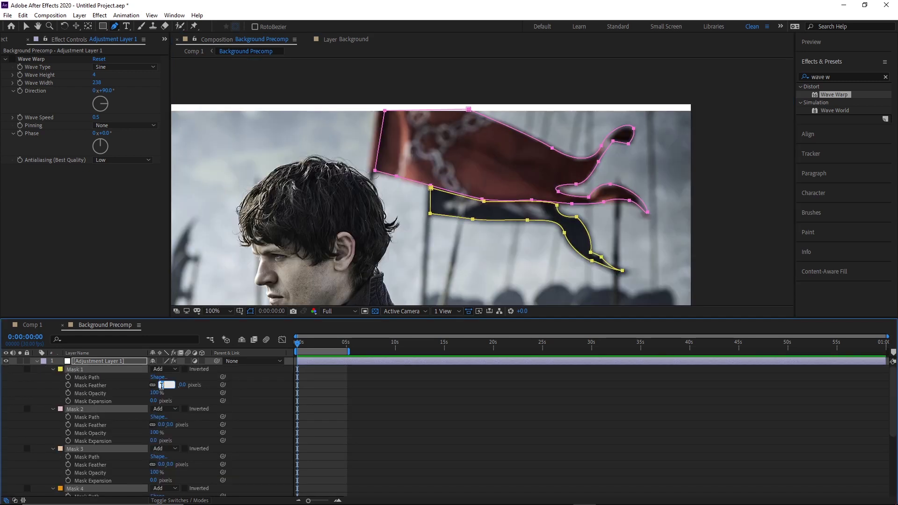
Feather all the flag masks by 8.5 pixels, hide the mask outlines, and preview the waving flags.
text(8.5)
key(Return)
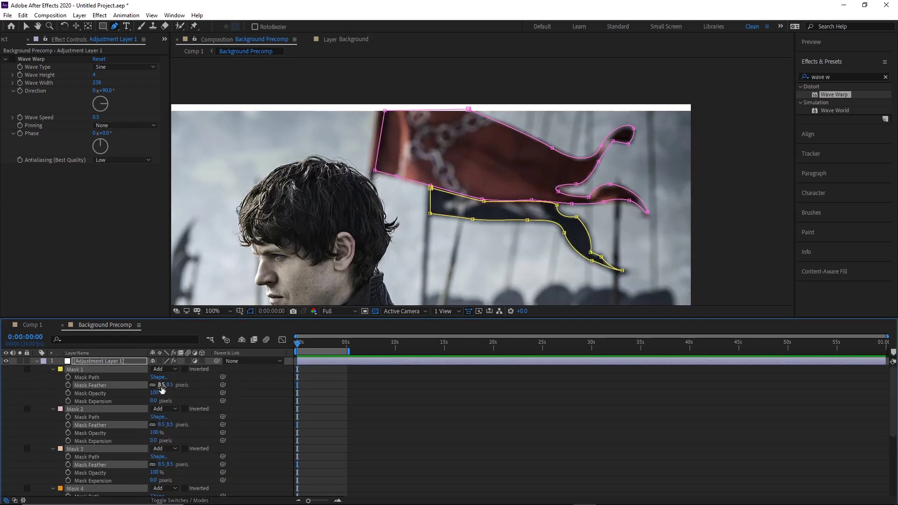
click(251, 311)
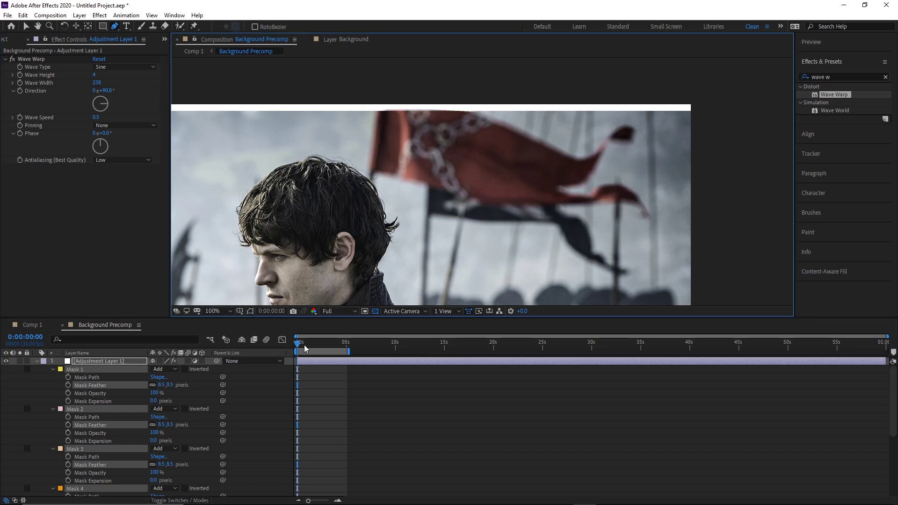
key(shift+slash)
key(space)
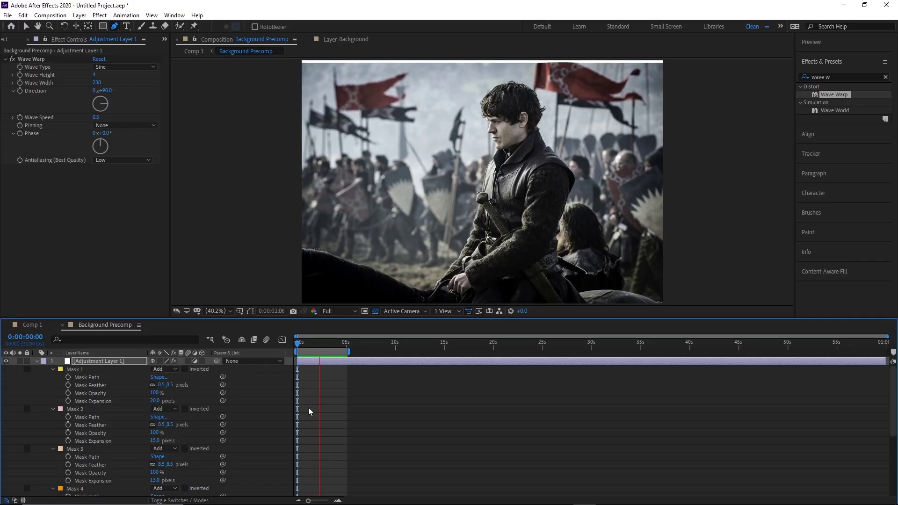
key(space)
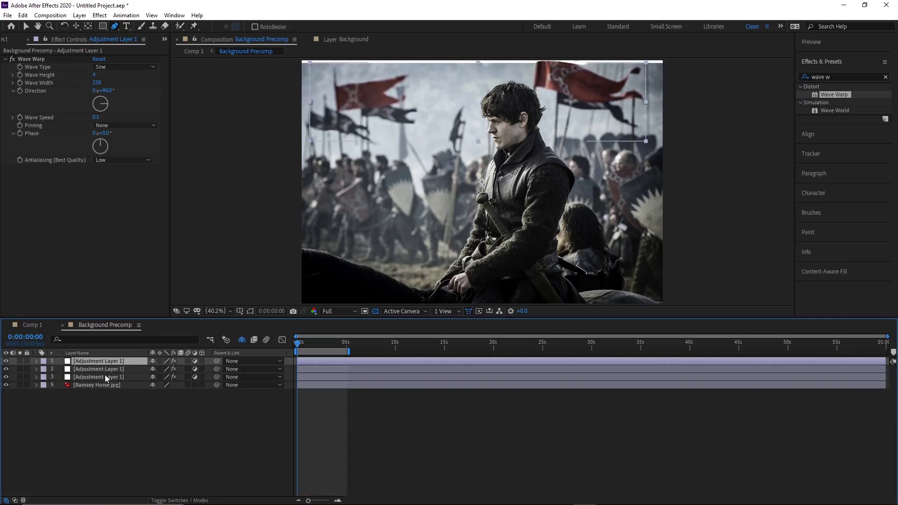
Compare the masks on the three adjustment layers, offset the Wave Warp phase on the one with Mask 1 and Mask 5, and preview.
key(m)
click(102, 402)
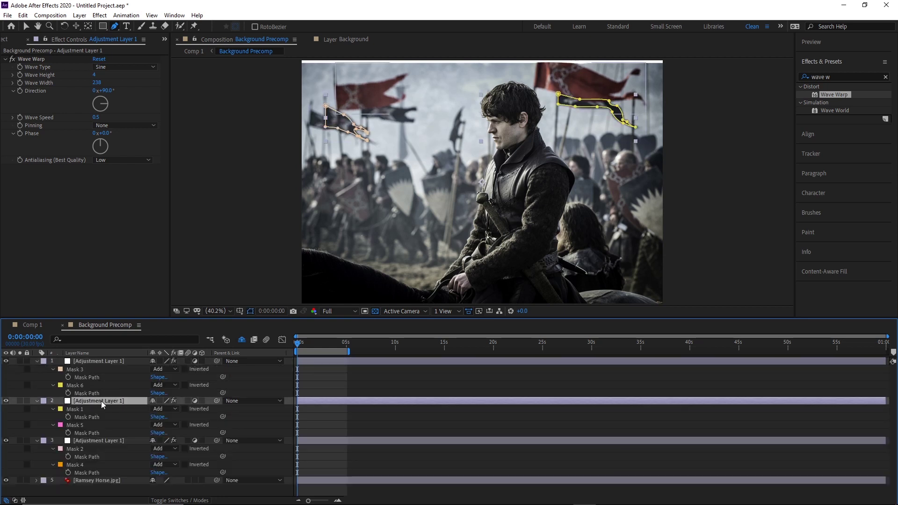
click(91, 439)
click(103, 361)
click(117, 312)
click(107, 402)
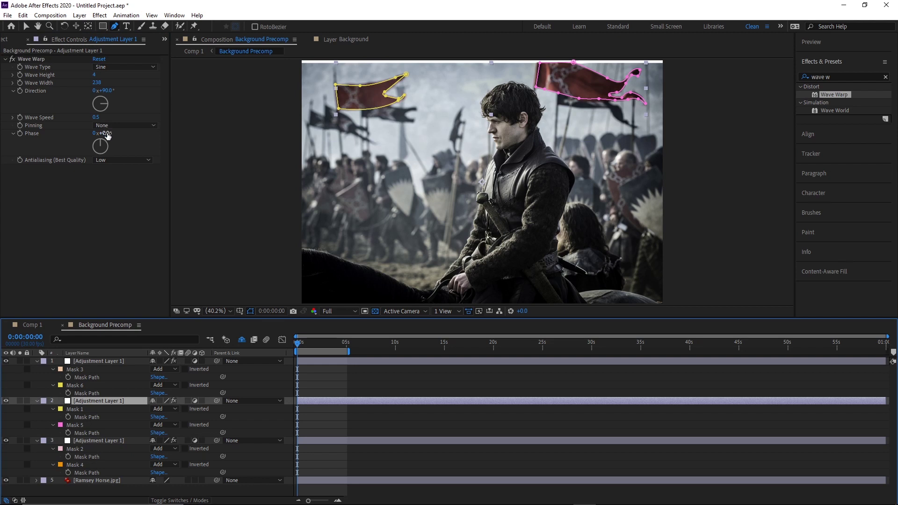
drag(106, 133, 143, 135)
key(space)
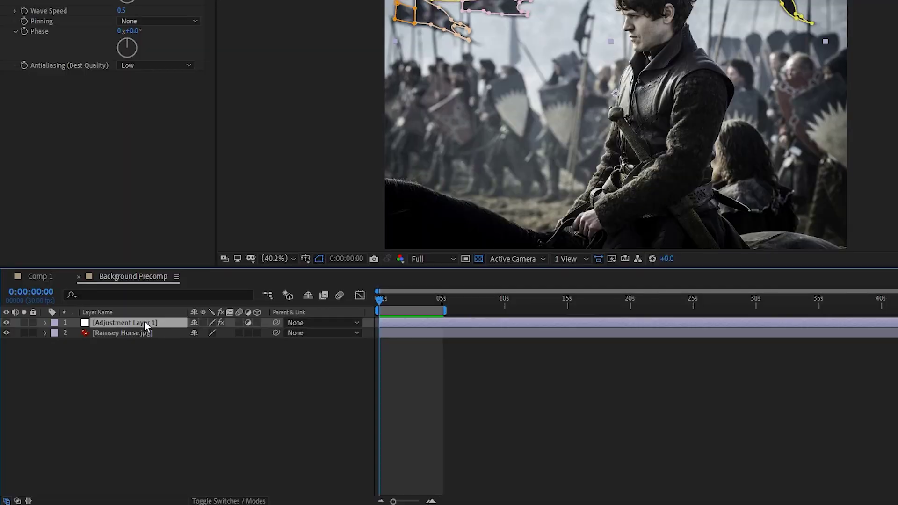
Limit Wave Warp on the single adjustment layer to Mask 1 and Mask 4 by adding mask references in its compositing options.
key(e)
click(66, 333)
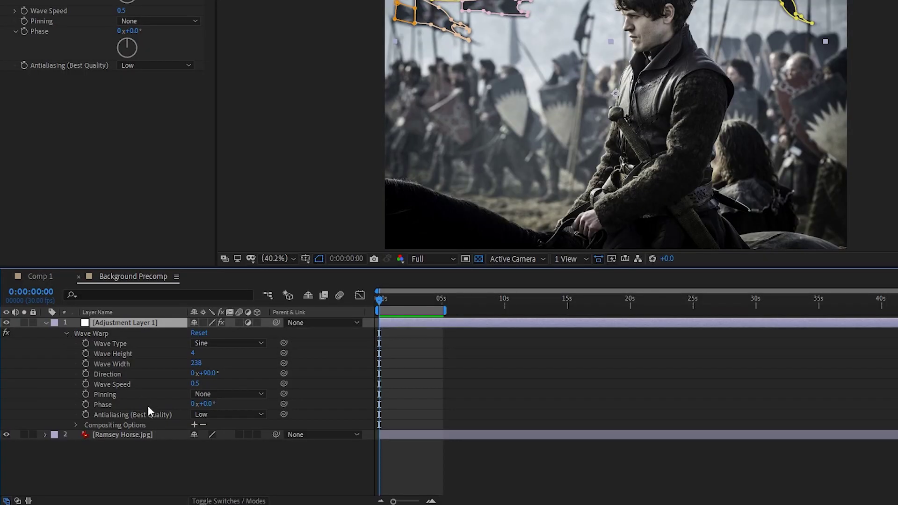
click(194, 425)
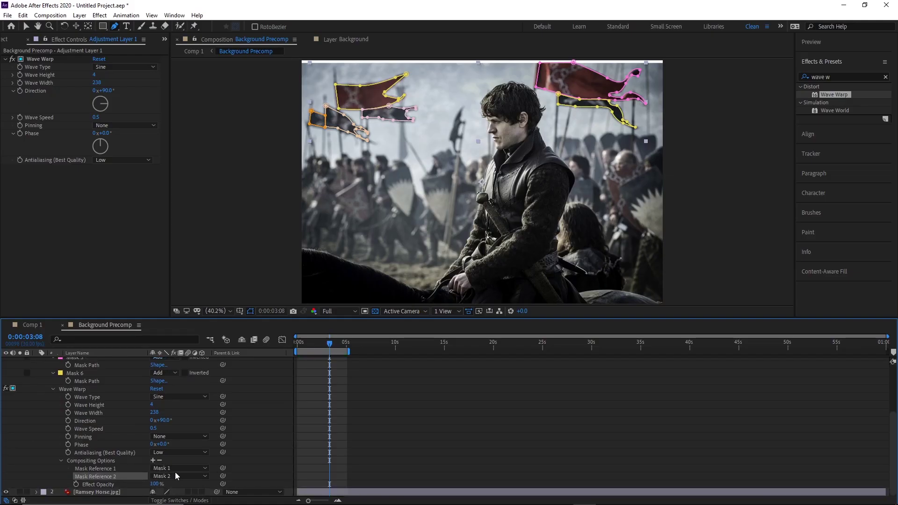
click(177, 476)
click(185, 442)
Duplicate the Wave Warp effect and open the copy's compositing options to reach its mask references.
click(40, 60)
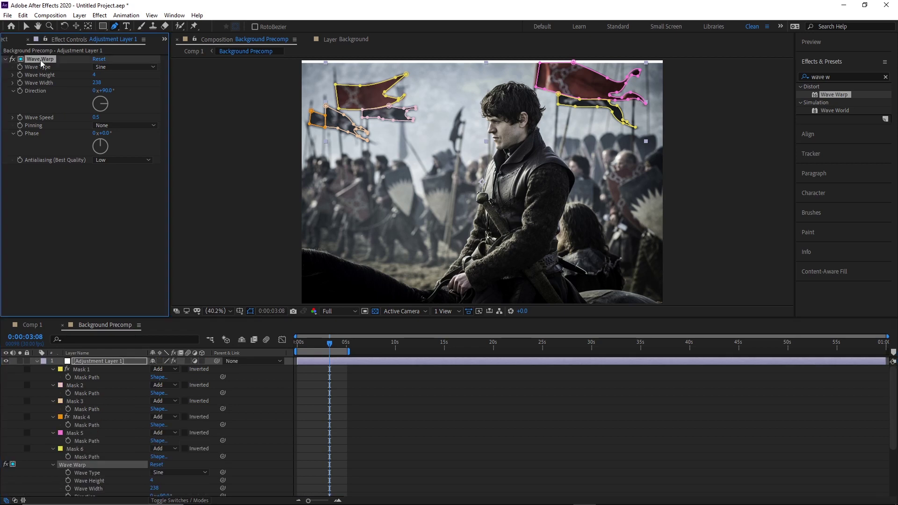
key(ctrl+d)
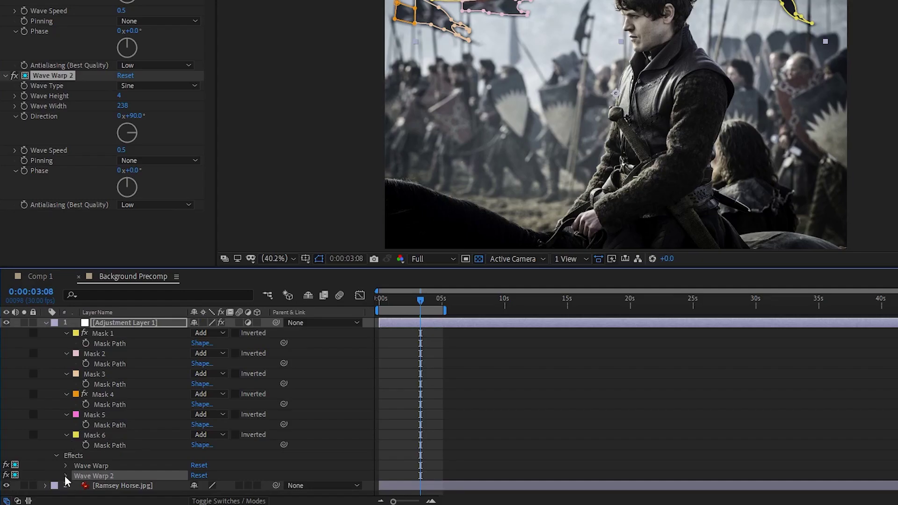
click(65, 476)
scroll(128, 451, down, 3)
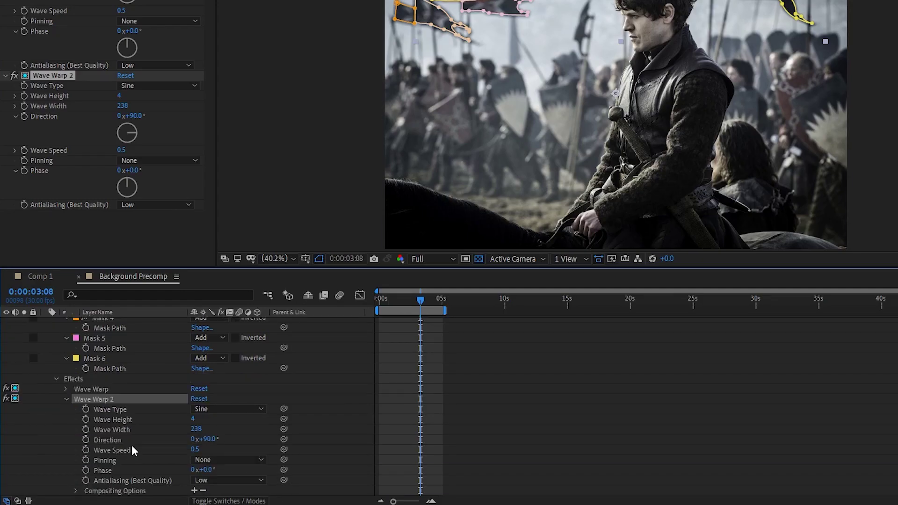
scroll(131, 445, down, 1)
click(76, 481)
scroll(161, 436, down, 2)
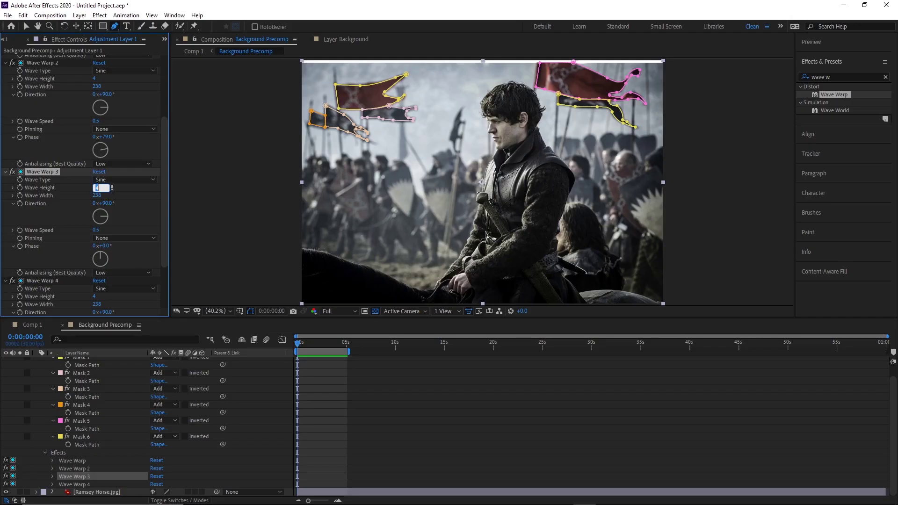
Set the Wave Height to 6 for Wave Warp 3 and Wave Warp 4 and preview the flags.
click(119, 192)
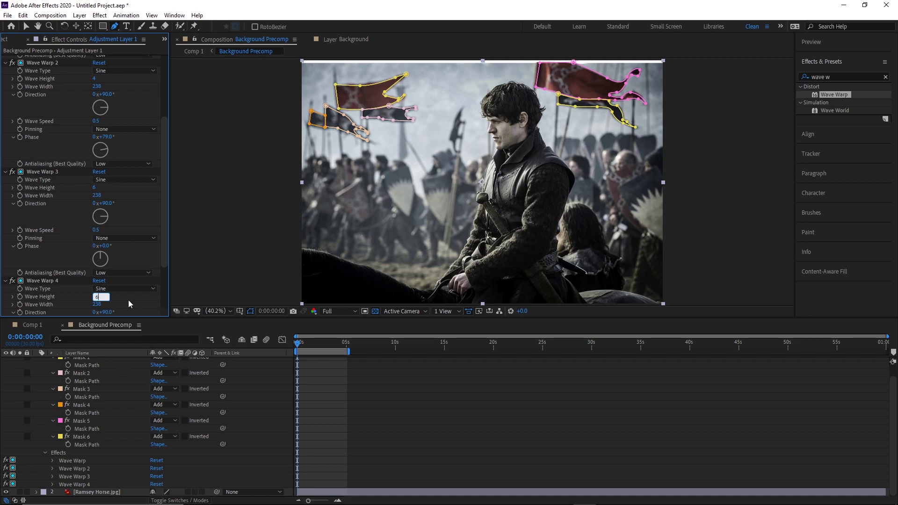
key(space)
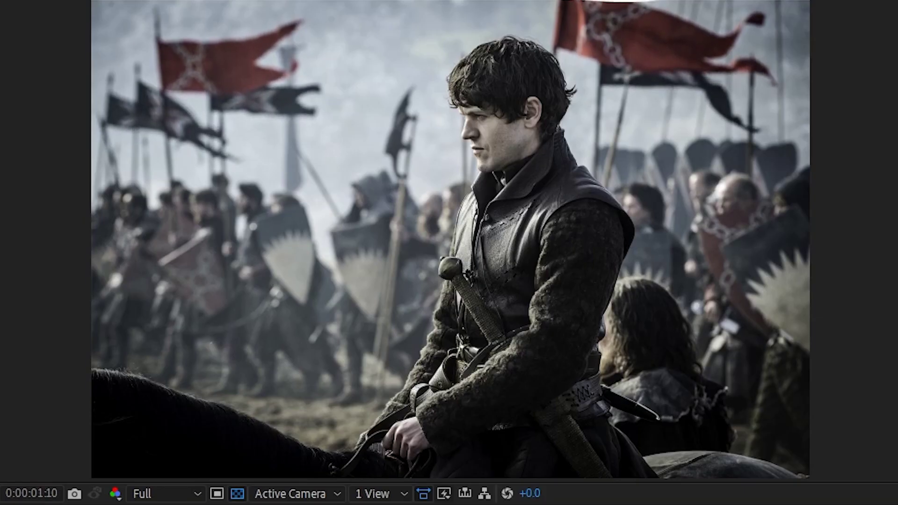
key(space)
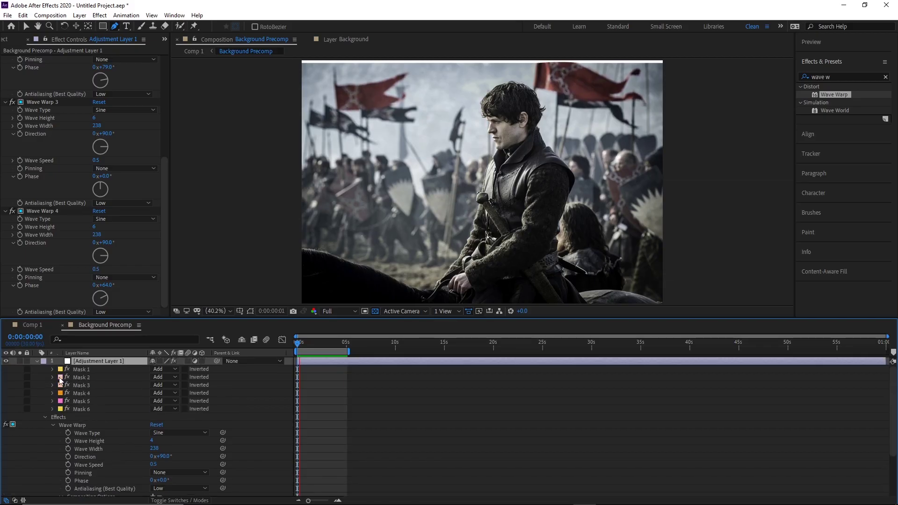
Collapse the adjustment layer's properties and rename the layer as "Flag Warp".
click(37, 361)
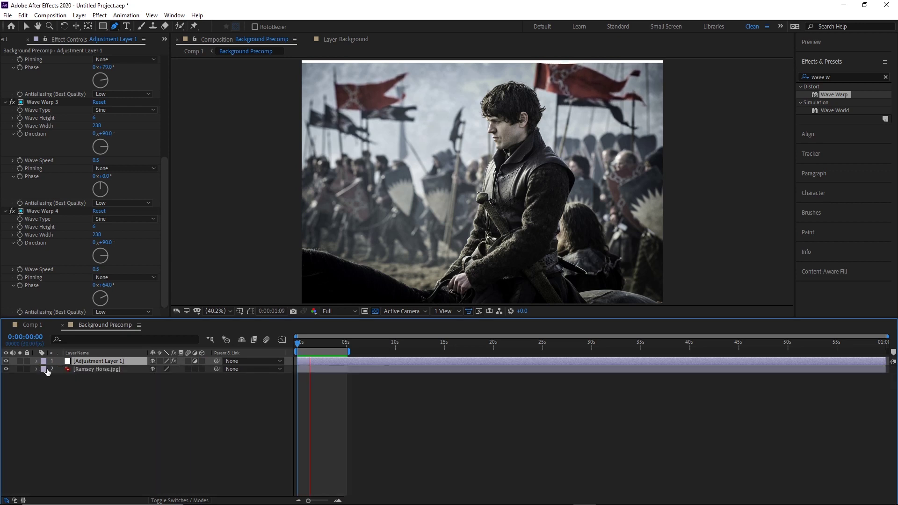
key(Return)
text(Flag Warp)
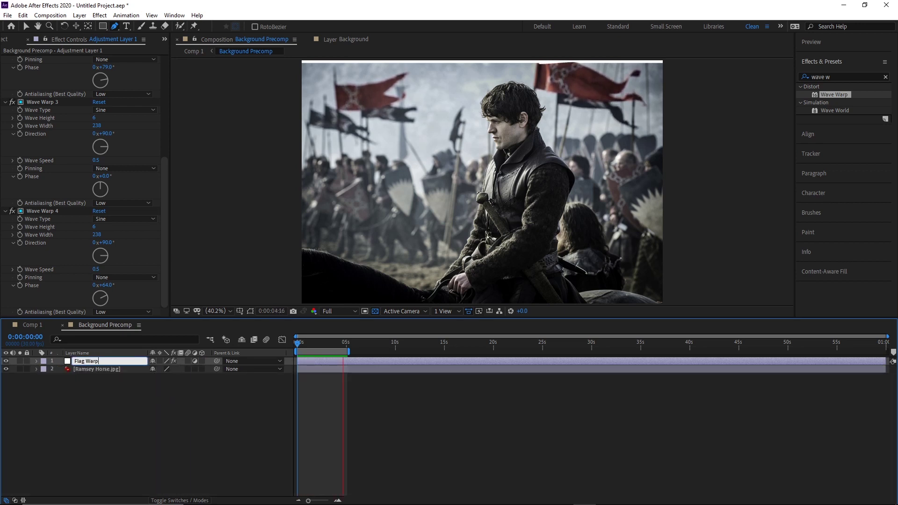
key(Return)
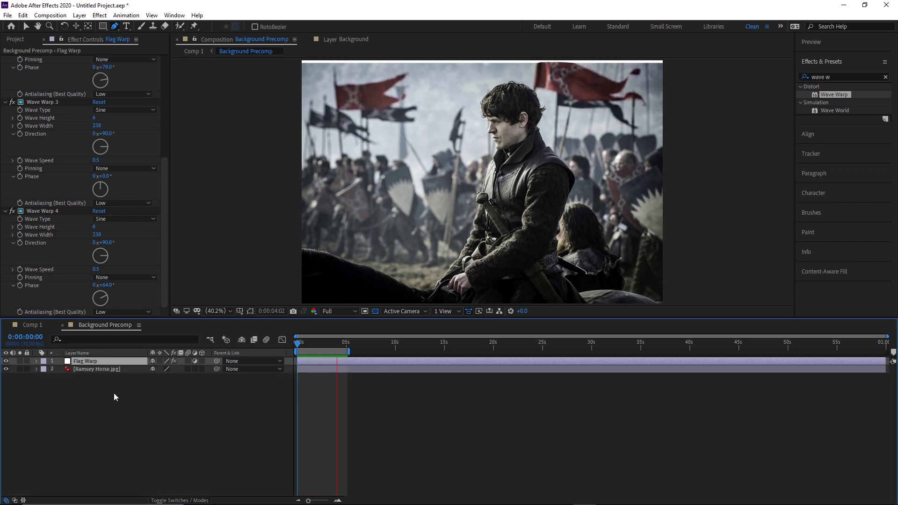
Pre-compose the Foreground layer of Comp 1 as "Foreground Precomp".
click(33, 325)
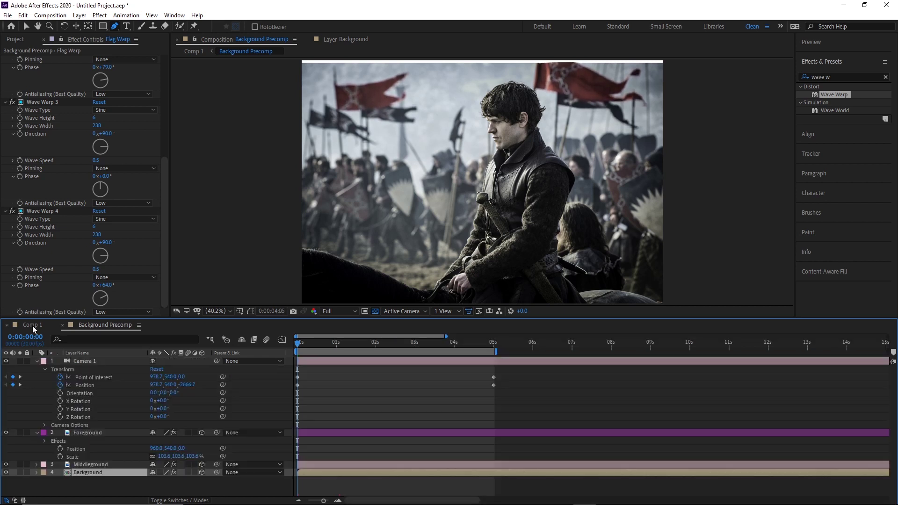
right_click(94, 432)
click(123, 395)
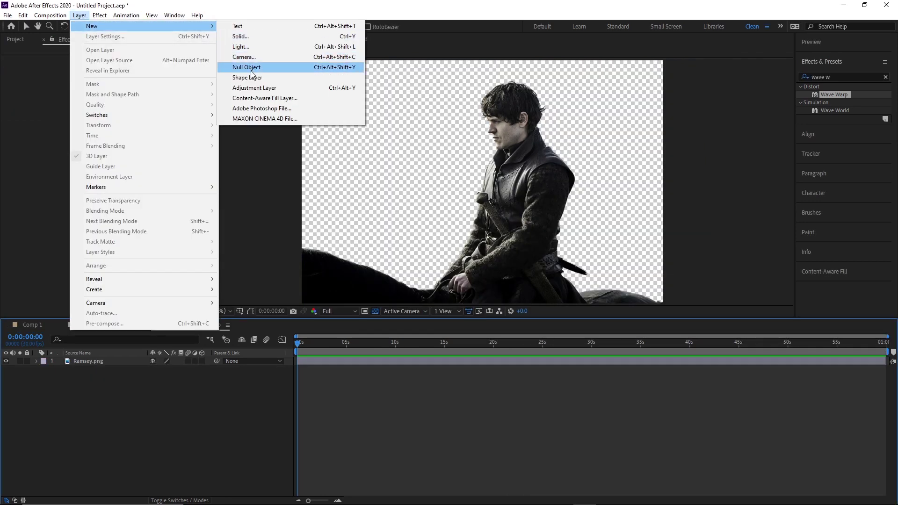
Add an adjustment layer named "Smirk" above Ramsey.png in Foreground Precomp and apply the Liquify effect to it.
click(255, 88)
key(Return)
text(Smirk)
key(Return)
click(886, 76)
text(liqui)
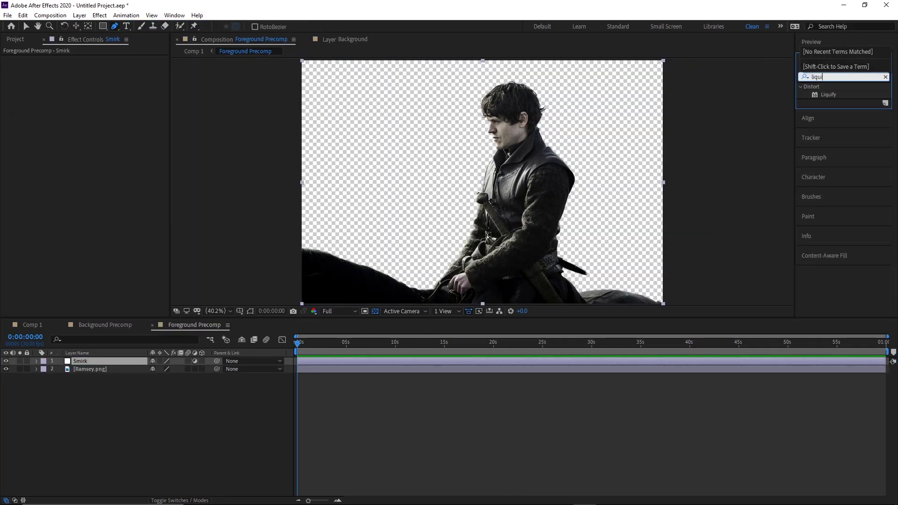
mouse_move(829, 93)
mouse_down()
mouse_move(515, 140)
mouse_move(155, 311)
mouse_move(87, 360)
mouse_up()
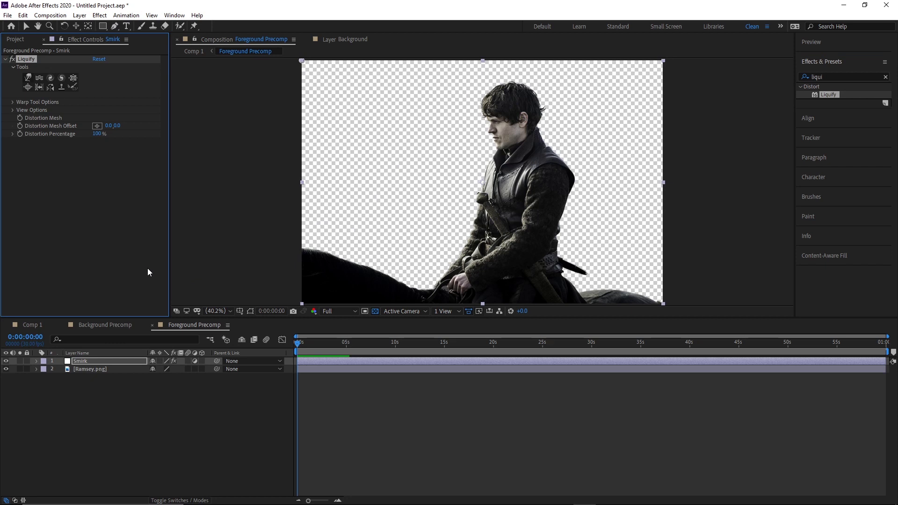
Try the Liquify Bloat and Pucker tools on the rider's face and undo the distortion.
click(27, 87)
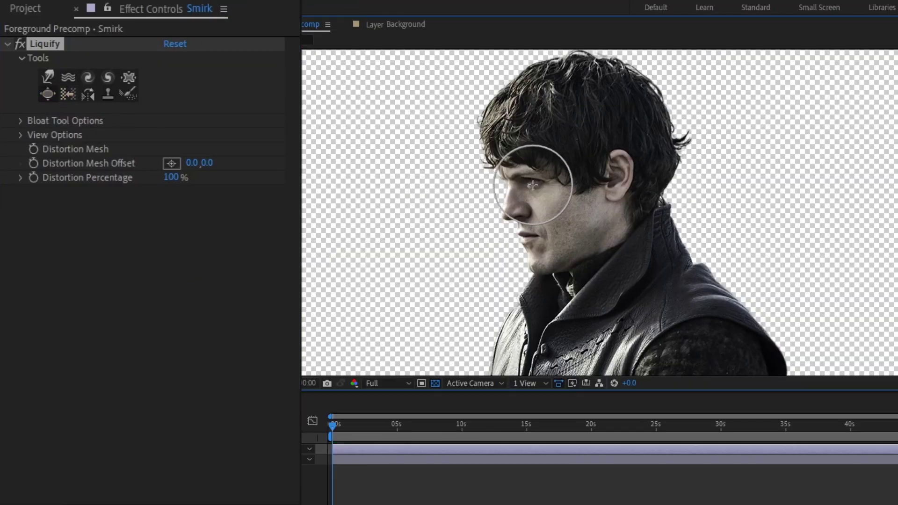
click(128, 77)
click(516, 207)
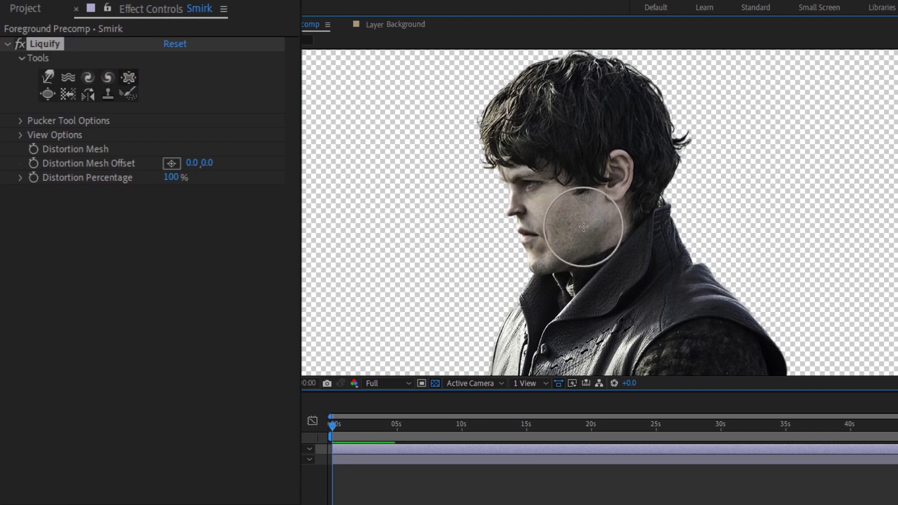
key(ctrl+z)
Pull the corner of the rider's mouth into a smirk with the Liquify Warp tool at brush size 40 and compare it.
click(48, 76)
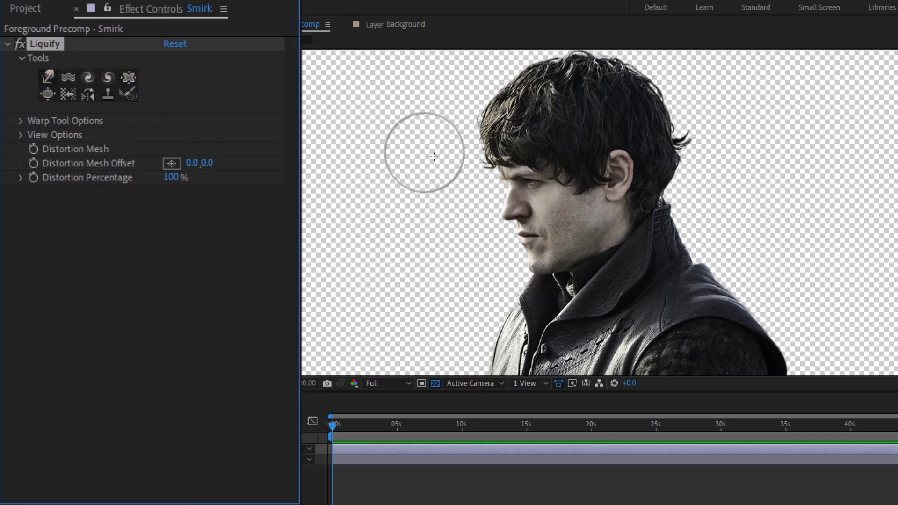
click(20, 122)
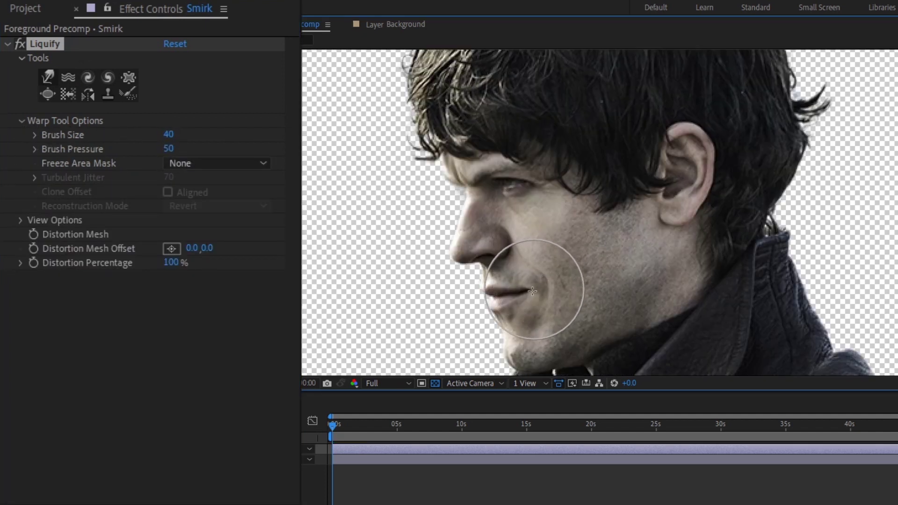
drag(523, 297, 534, 287)
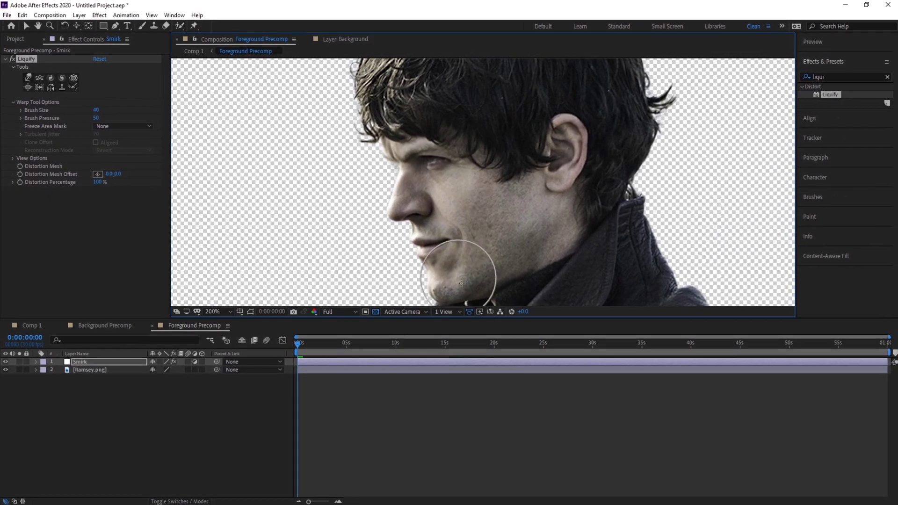
mouse_move(452, 145)
mouse_down()
mouse_move(454, 152)
mouse_move(416, 148)
mouse_move(424, 161)
mouse_up()
click(13, 59)
click(12, 58)
click(13, 58)
click(13, 59)
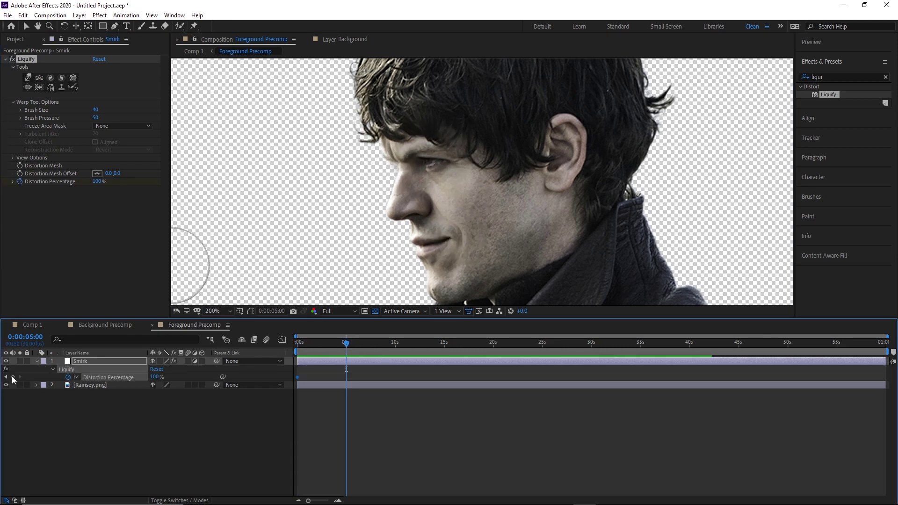
Keyframe the Smirk layer's Liquify Distortion Percentage from 0% at 0 s to 100% at 5 s with easing, and preview Comp 1.
click(12, 377)
drag(310, 351, 285, 350)
drag(157, 378, 107, 379)
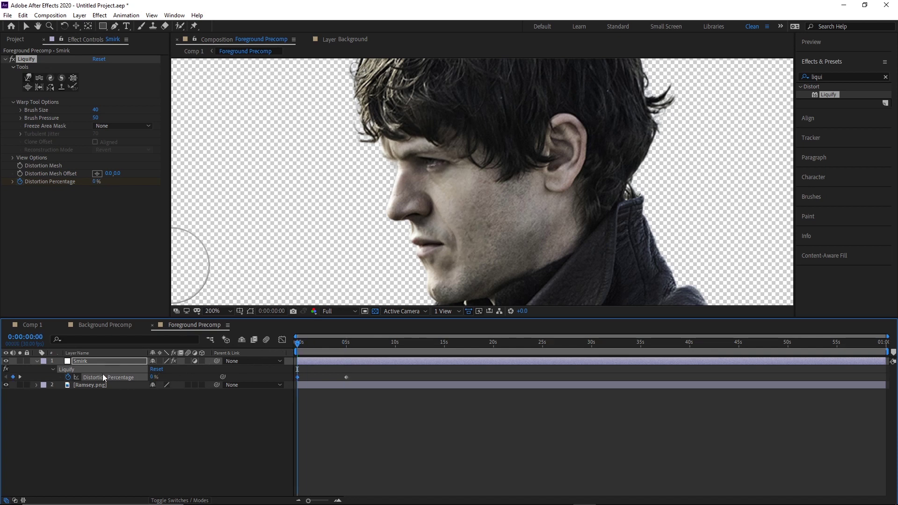
click(212, 415)
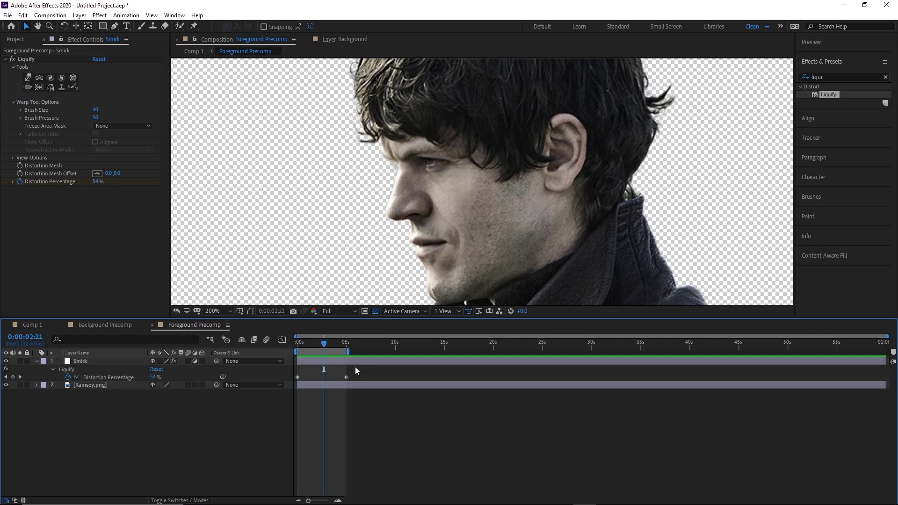
drag(356, 371, 291, 388)
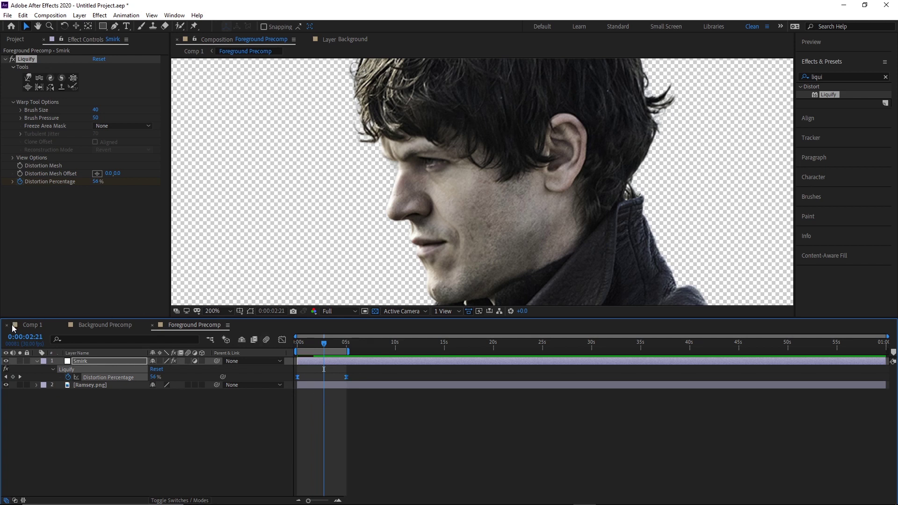
click(27, 327)
click(299, 351)
key(space)
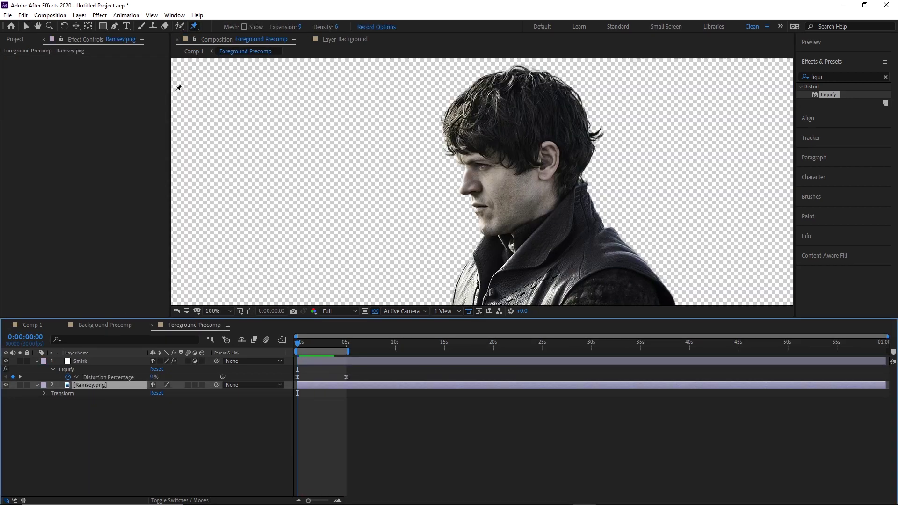
Try puppet position pins on the rider's head and chest in Ramsey.png and pull the head pin forward.
click(520, 149)
click(532, 227)
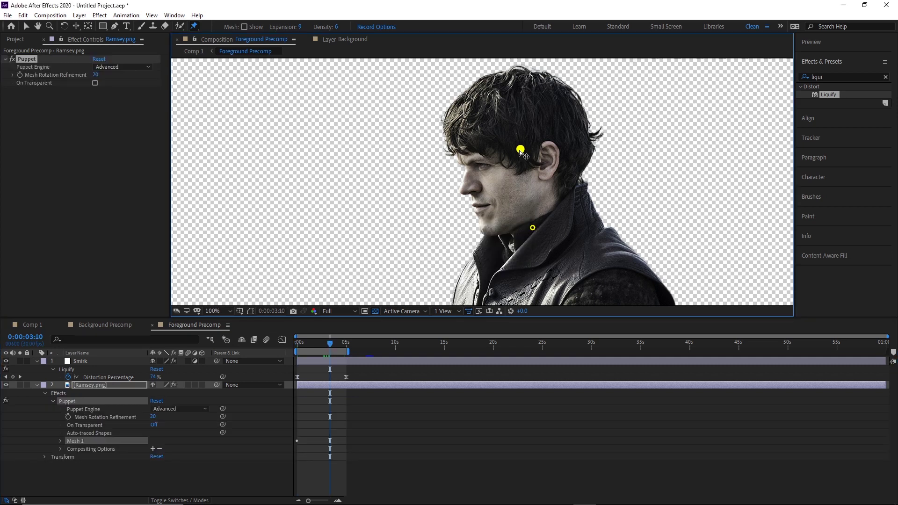
drag(521, 150, 506, 154)
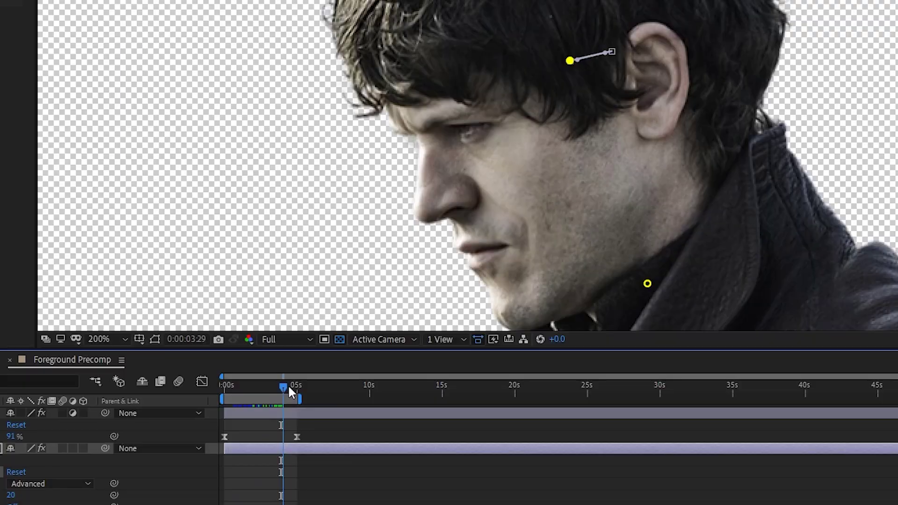
mouse_move(288, 386)
mouse_down()
mouse_move(279, 389)
mouse_move(290, 394)
mouse_move(277, 394)
mouse_up()
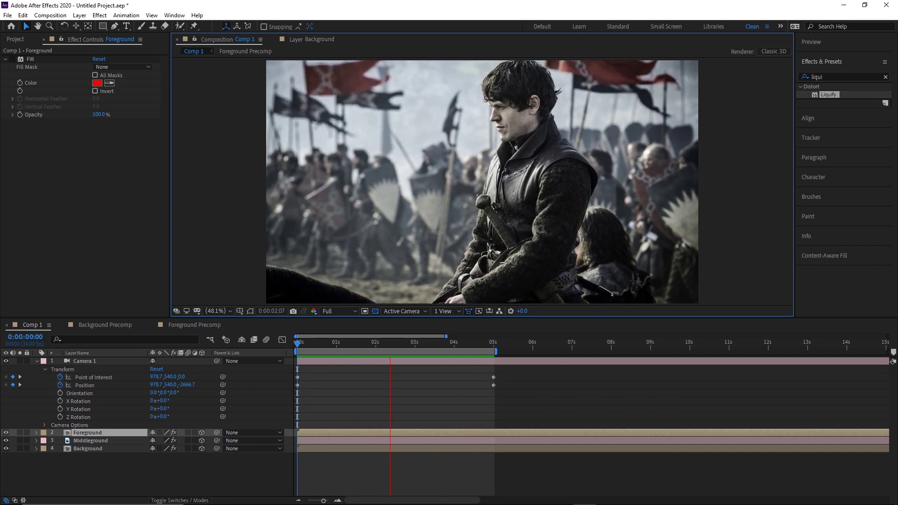
Try an advanced puppet pin on the rider's collar in Comp 1's Foreground layer and rotate it about -19° at 2:01.
key(ctrl+p)
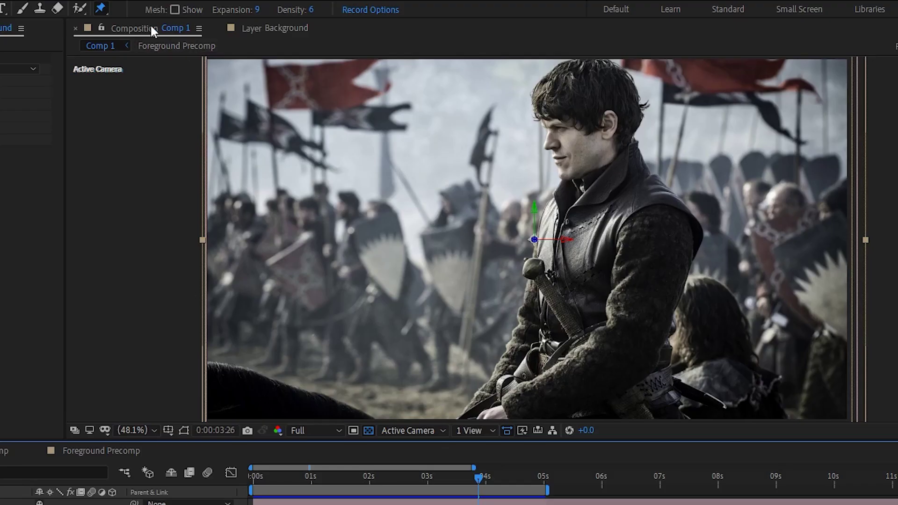
click(102, 7)
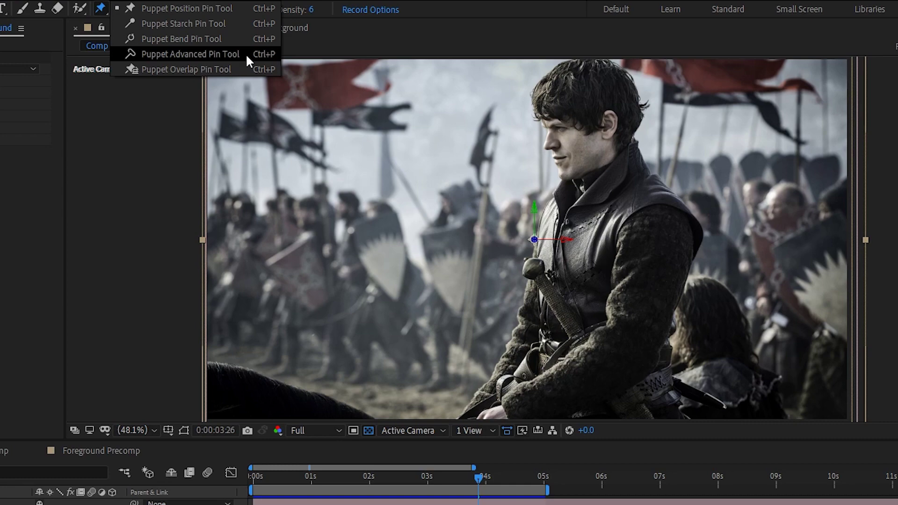
click(246, 53)
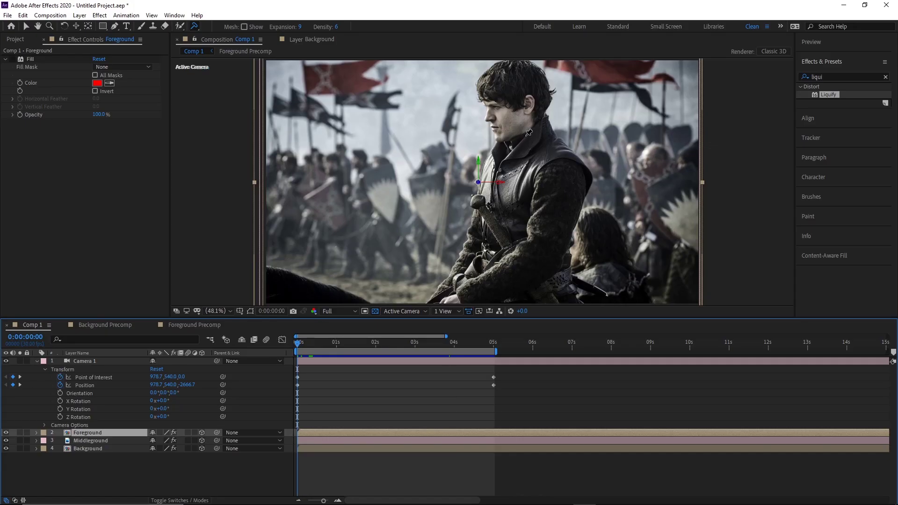
click(524, 136)
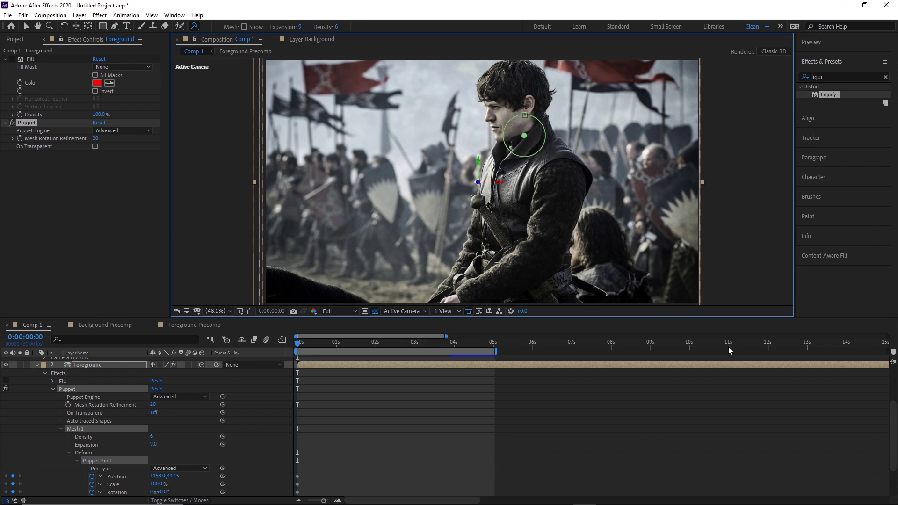
scroll(734, 408, down, 3)
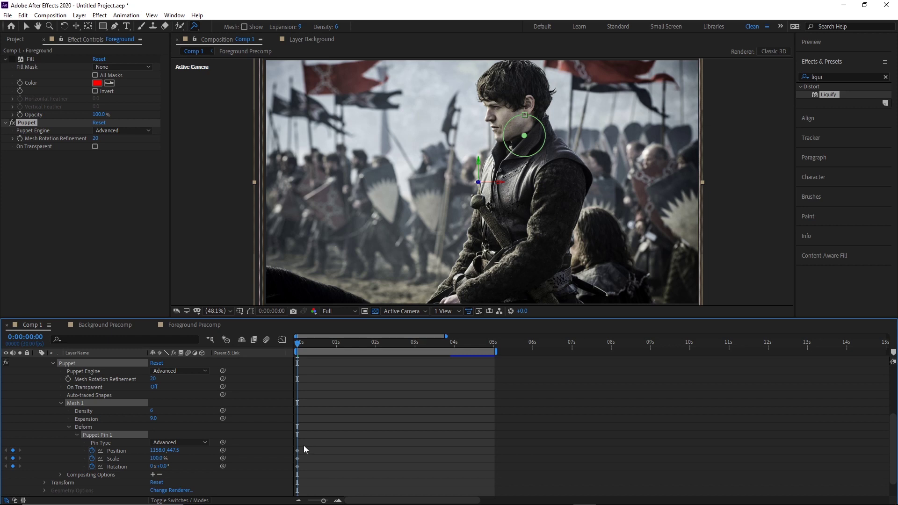
drag(318, 343, 377, 344)
drag(555, 154, 553, 141)
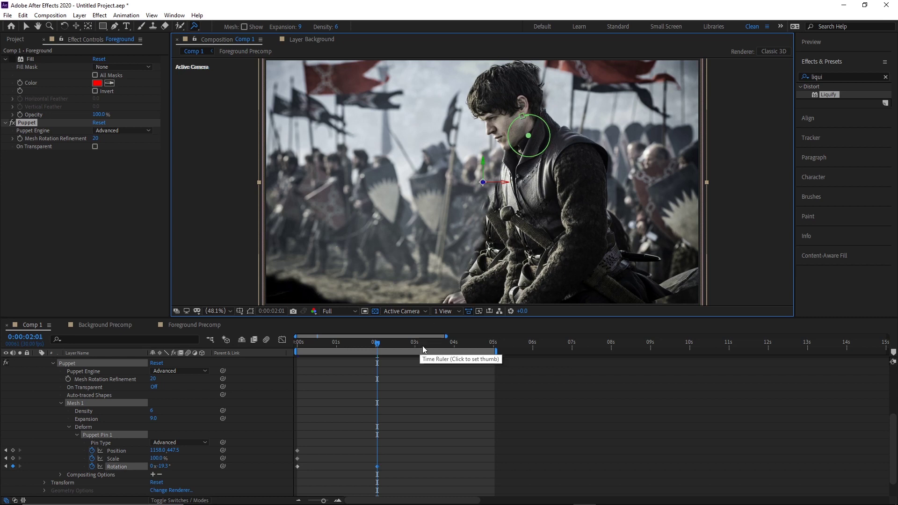
Return to the first frame and add three more advanced puppet pins around the rider's collar and shoulder.
click(375, 343)
drag(376, 344, 294, 348)
scroll(570, 110, up, 2)
click(537, 173)
click(482, 202)
click(430, 196)
Preview the pinned rider and delete the Puppet effect from the Foreground layer.
key(space)
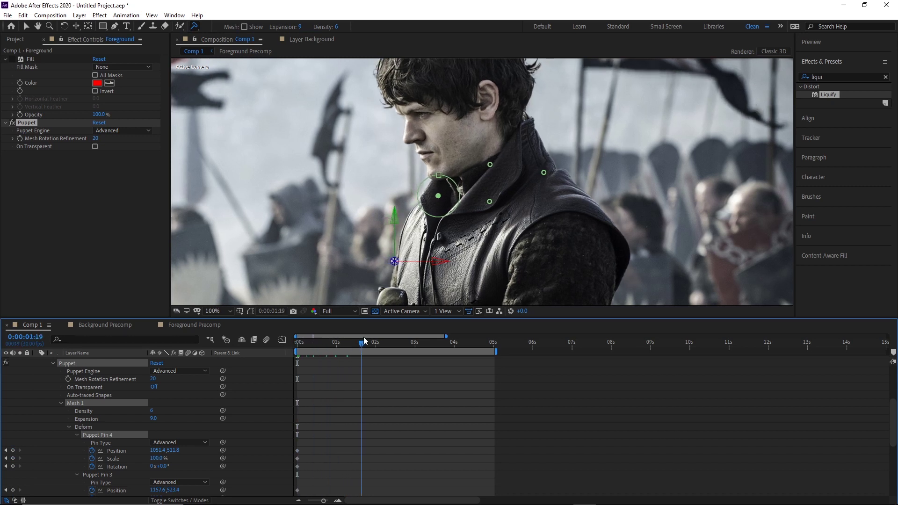
drag(332, 339, 285, 349)
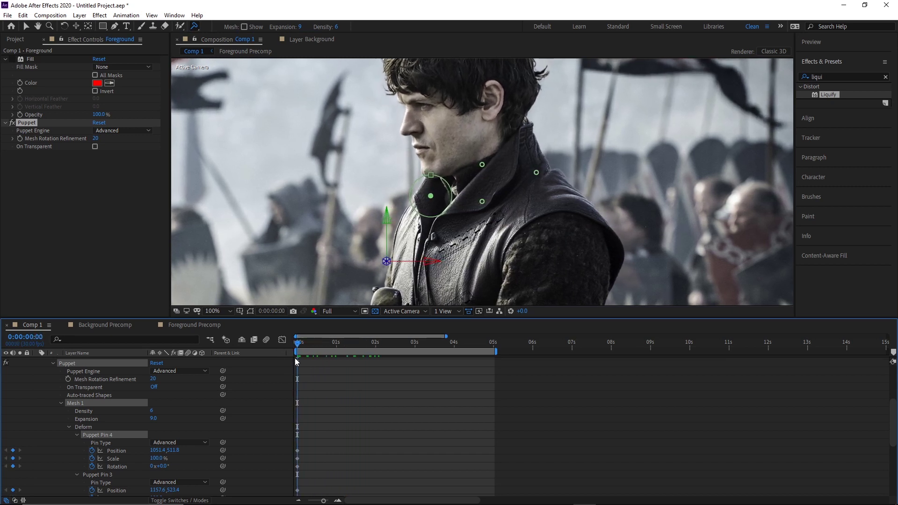
key(space)
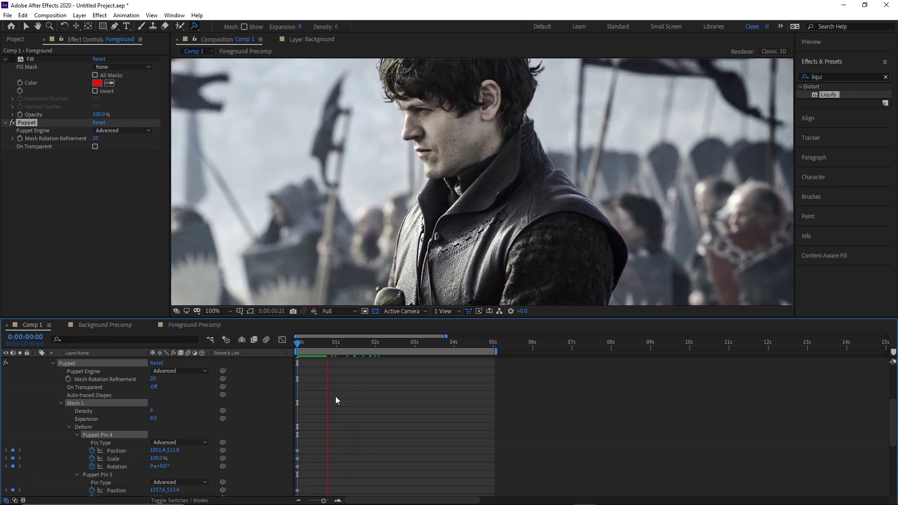
key(space)
key(comma)
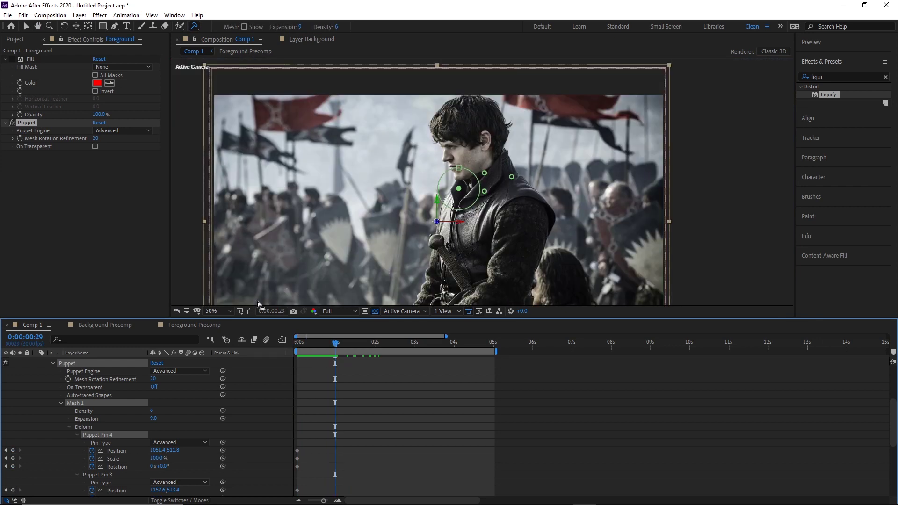
key(Home)
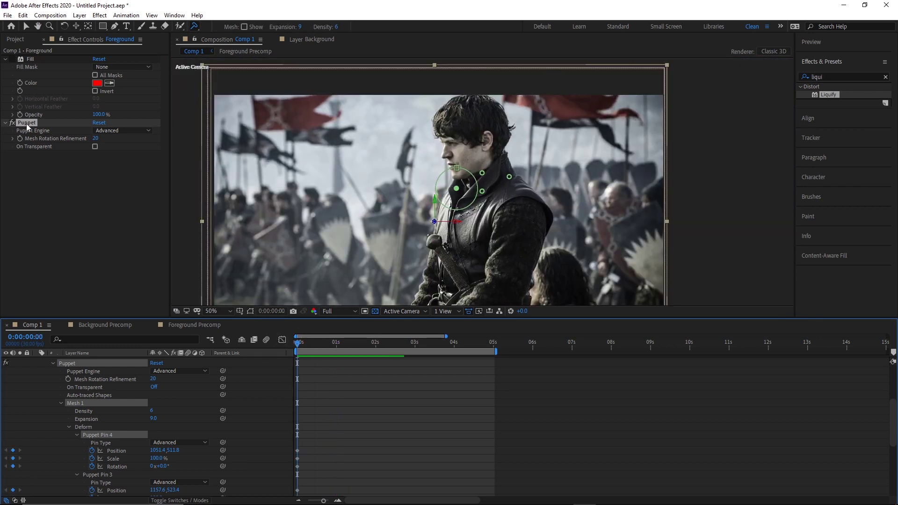
click(27, 123)
key(Delete)
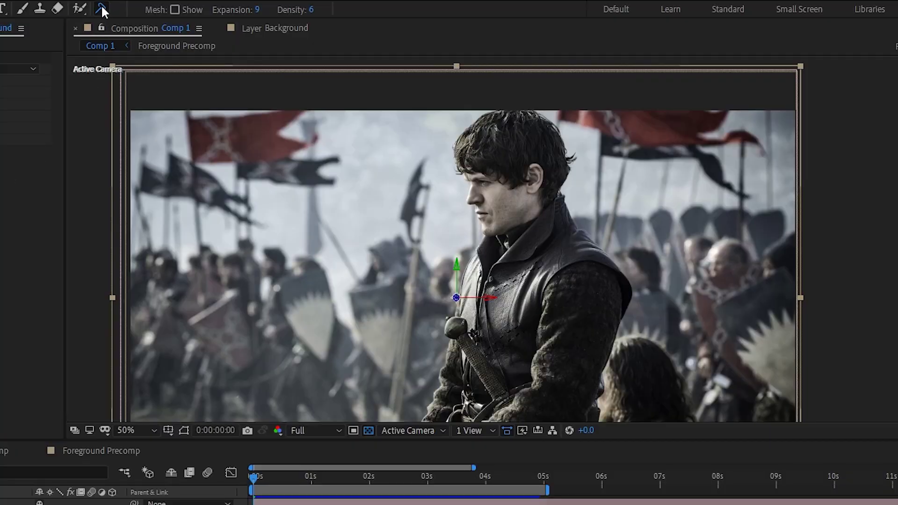
Place puppet position pins on the rider's shoulder, upper chest and mid chest and on the horse in the Foreground layer at 0:00.
click(194, 26)
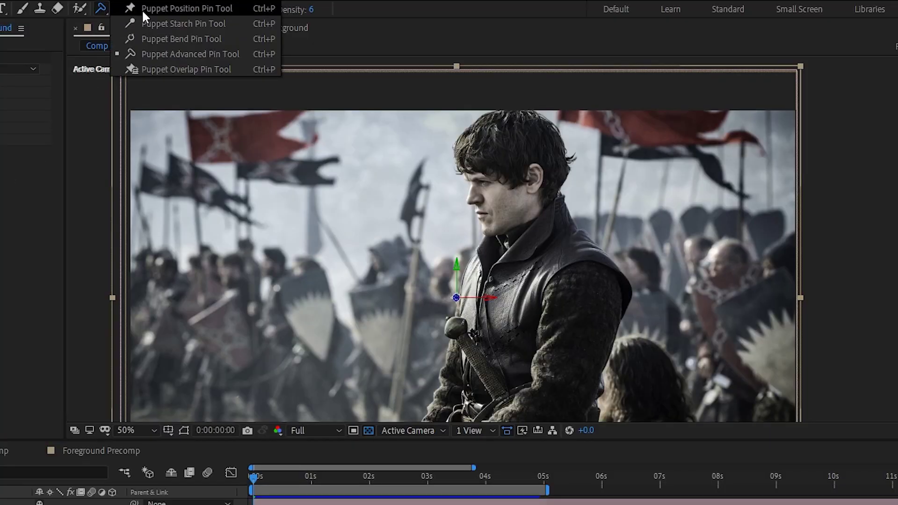
click(142, 9)
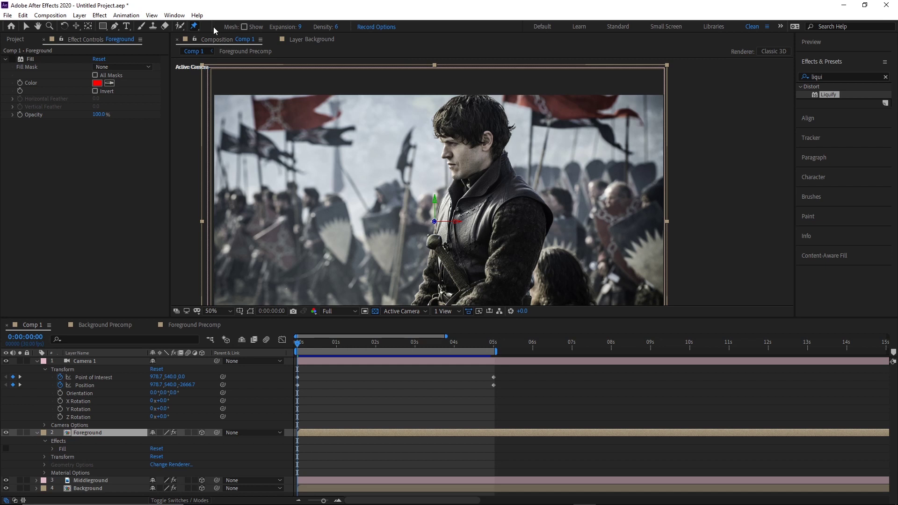
click(214, 313)
click(216, 323)
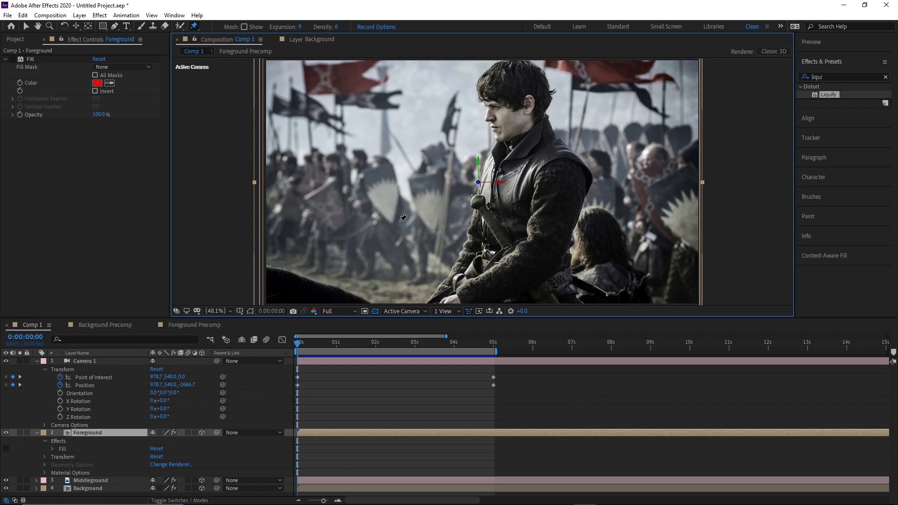
click(565, 174)
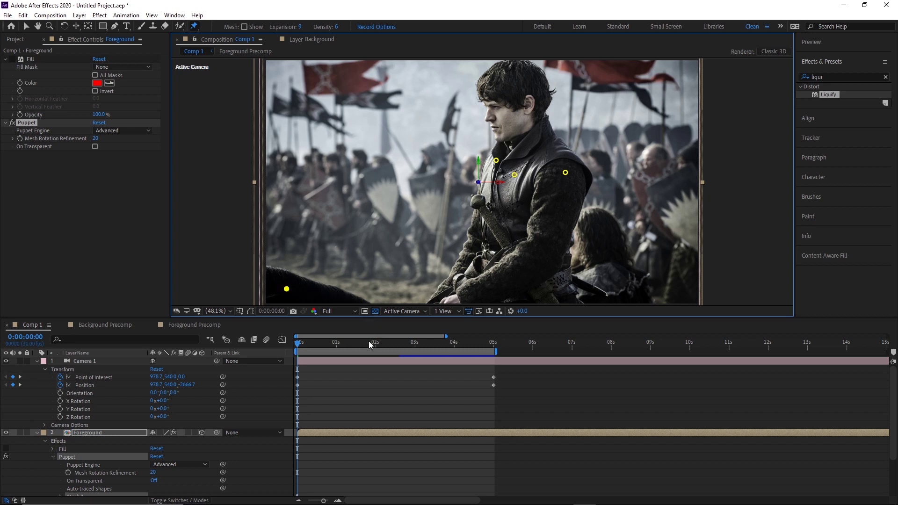
Keyframe a slight torso turn at 5:00 by shifting the rider's shoulder and chest pins.
drag(483, 344, 494, 344)
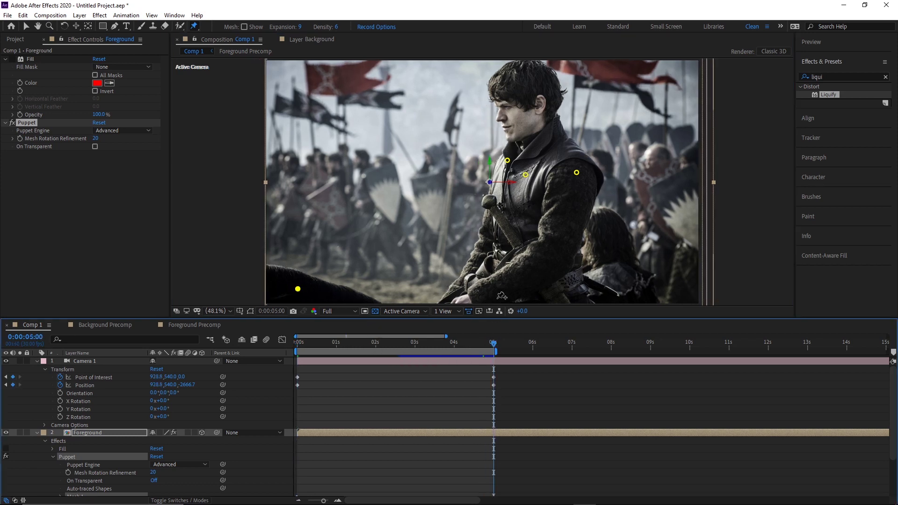
drag(578, 175, 572, 172)
drag(507, 161, 523, 175)
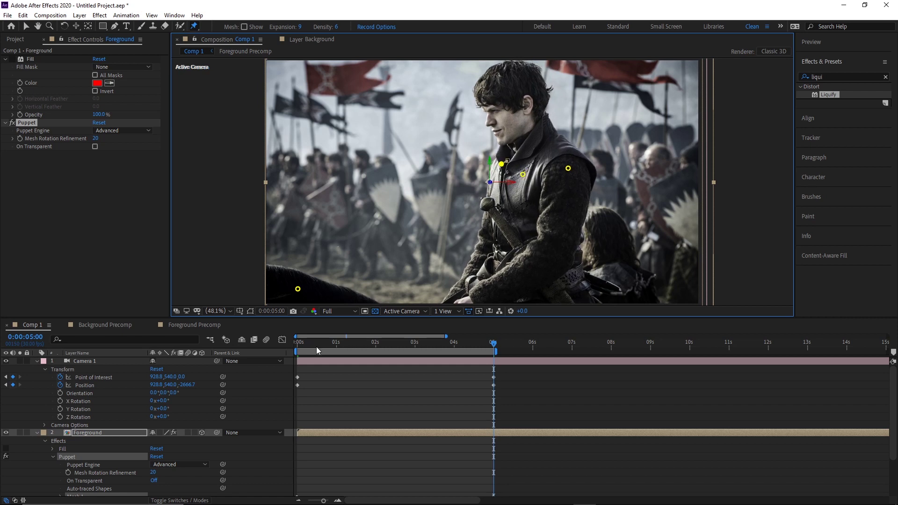
Add puppet position pins along the rider's upper arm, elbow, forearm and hand at the first frame.
key(Home)
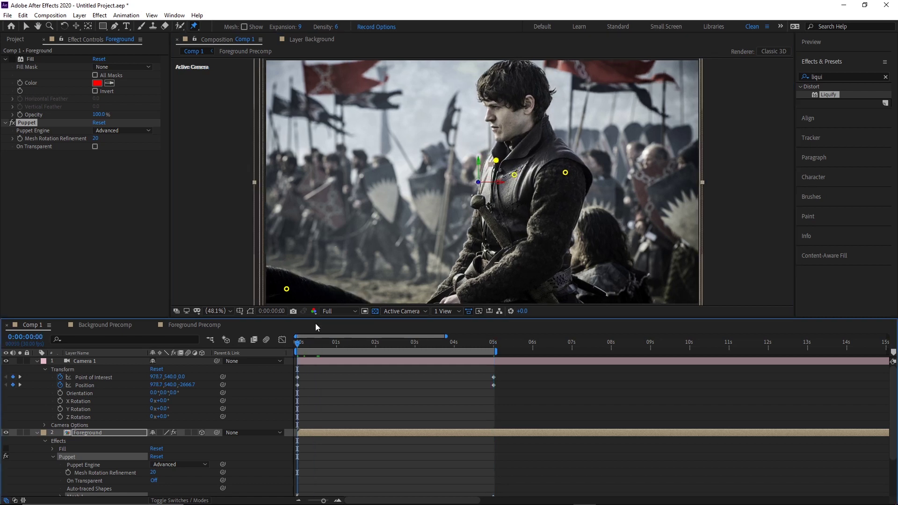
click(550, 257)
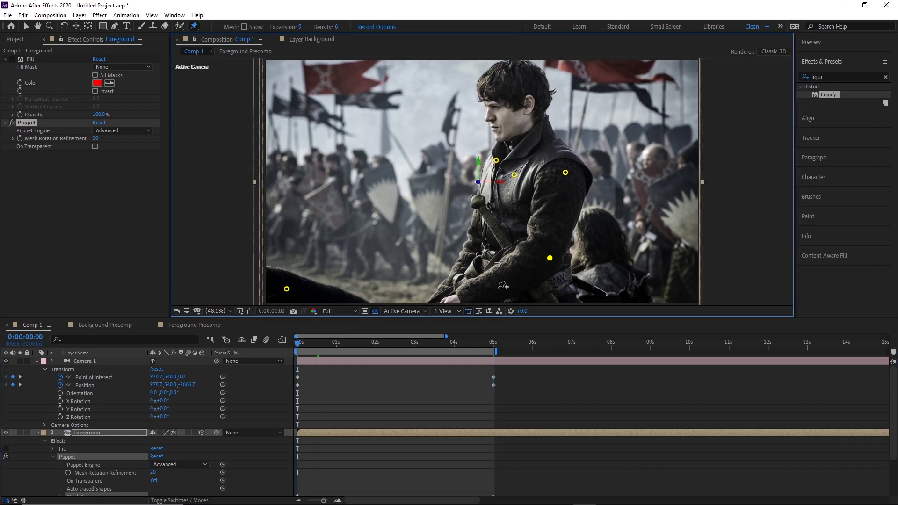
click(571, 215)
click(457, 302)
Shift the rider's upper arm, elbow, forearm and hand pins slightly at 5:00 to follow the torso.
click(493, 342)
drag(582, 216, 576, 213)
drag(561, 259, 557, 256)
drag(512, 292, 467, 300)
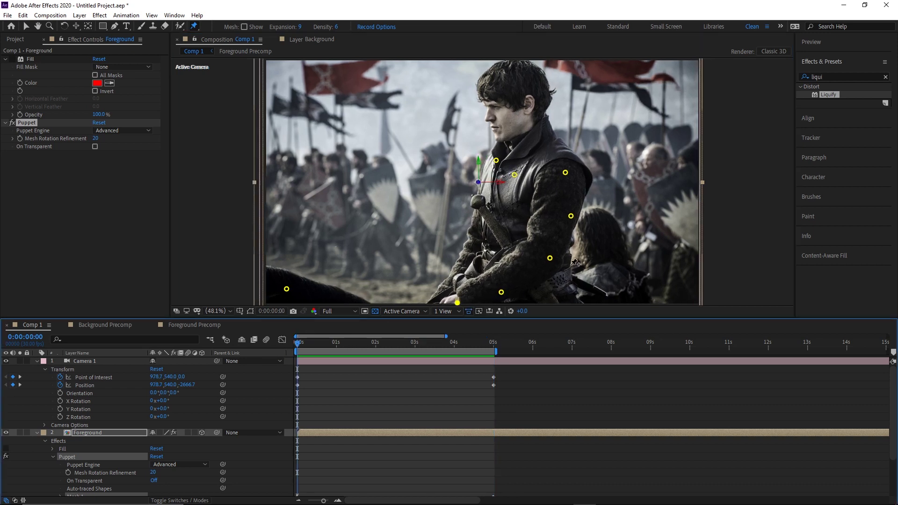
Add anchoring puppet pins around the rider's waist and belt at the first frame and preview the motion.
click(568, 265)
click(543, 298)
click(487, 257)
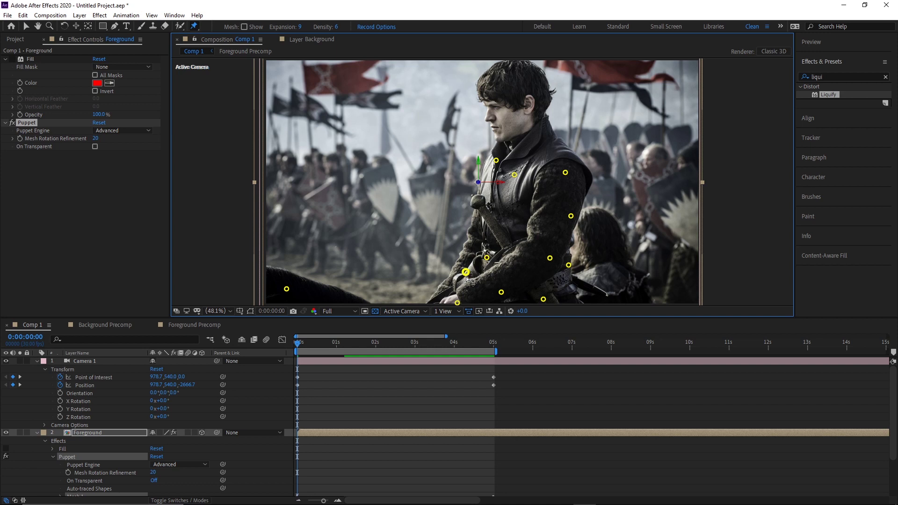
key(space)
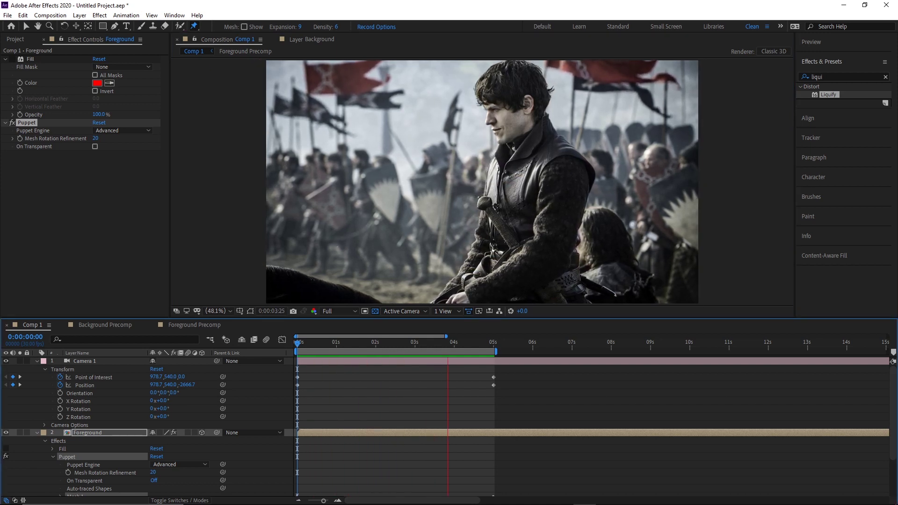
Ease all the puppet pin position keyframes in the speed graph with an early peak and preview the result.
drag(569, 319, 243, 482)
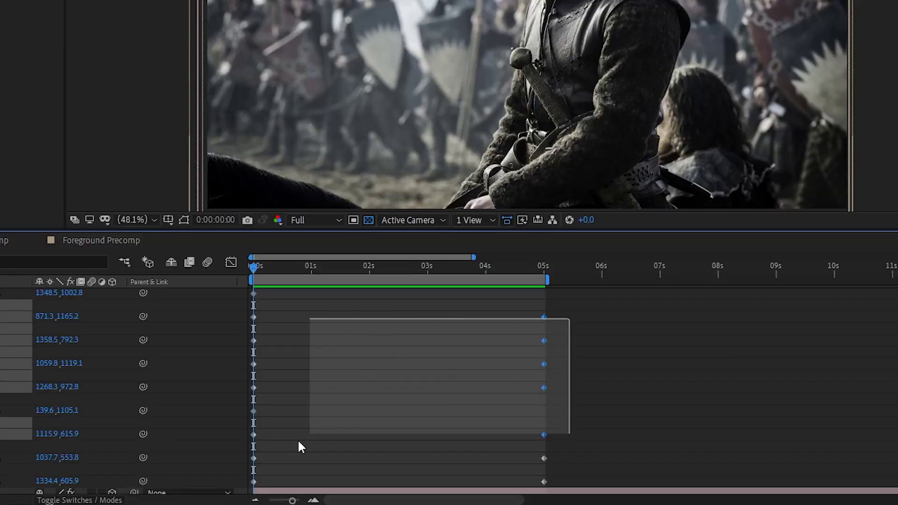
key(shift+F3)
drag(305, 449, 284, 461)
drag(559, 443, 449, 447)
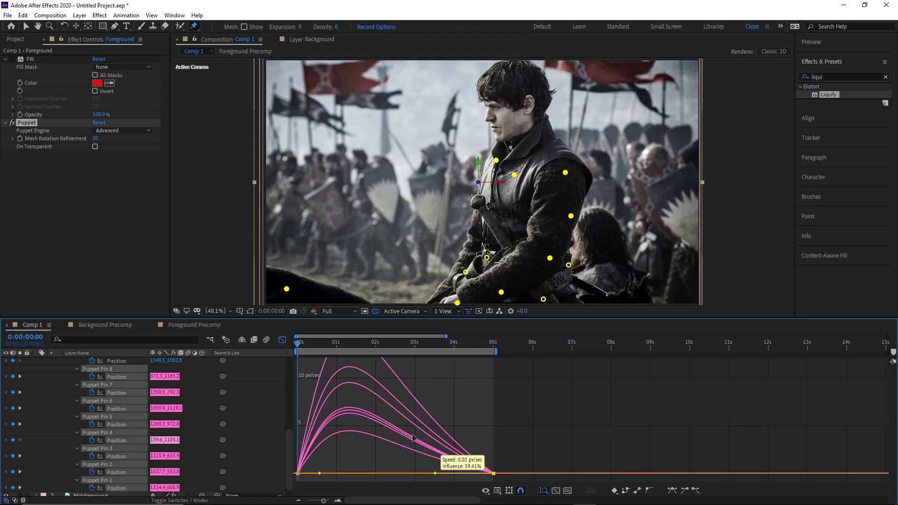
key(space)
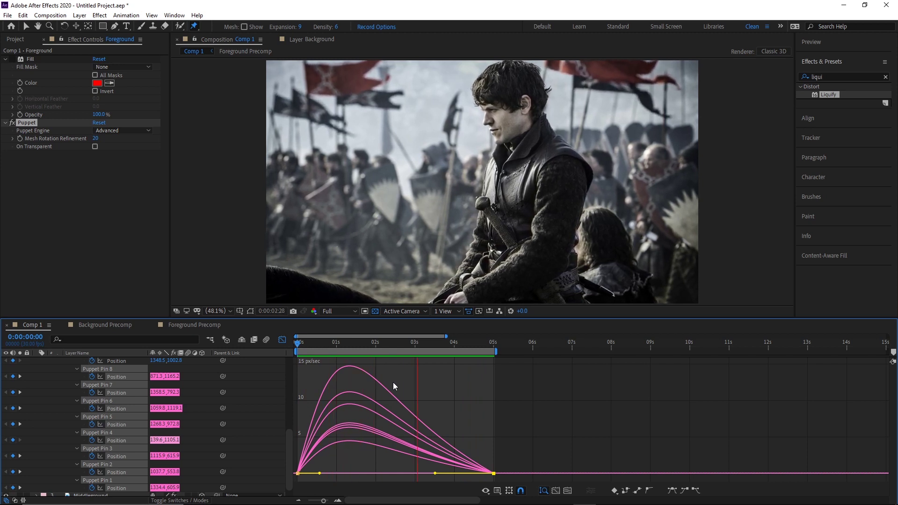
key(space)
key(shift+F3)
Add two puppet pins on the rider's forearms, readjust the arm, hand and torso pins at 5:00, and preview the motion.
click(476, 289)
click(515, 272)
drag(473, 342, 494, 341)
drag(488, 288, 487, 286)
drag(558, 257, 552, 255)
drag(469, 300, 467, 298)
drag(577, 215, 575, 214)
drag(569, 170, 566, 170)
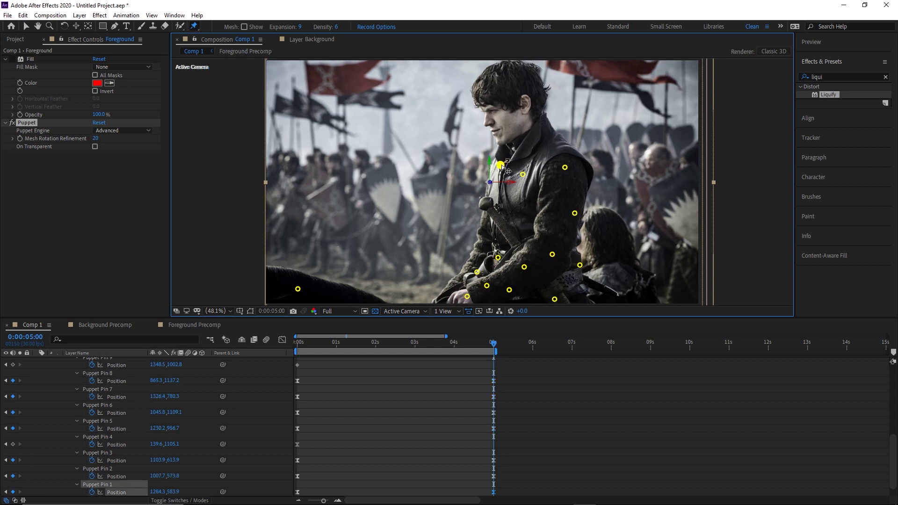
key(shift+F3)
key(space)
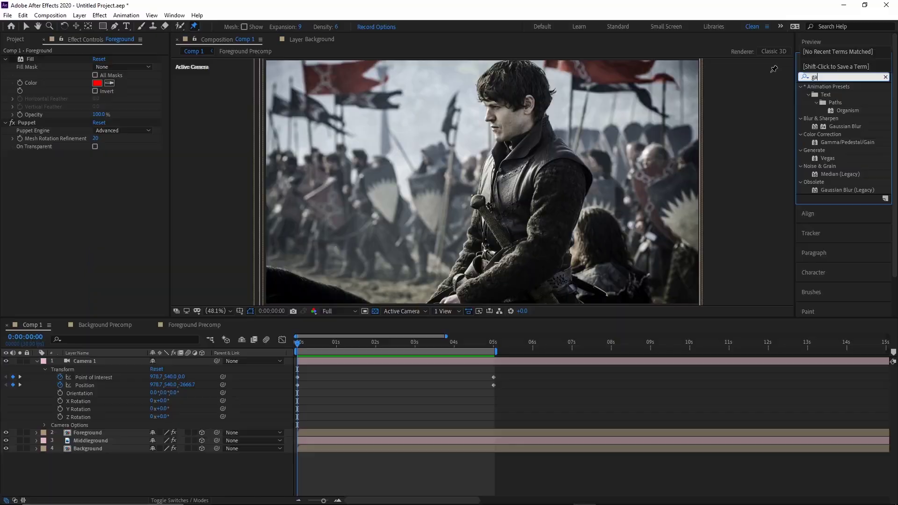
Apply Gaussian Blur to the scene layers and set the Foreground layer's Blurriness to 9.2 at the first frame.
text(gaus)
drag(845, 94, 122, 446)
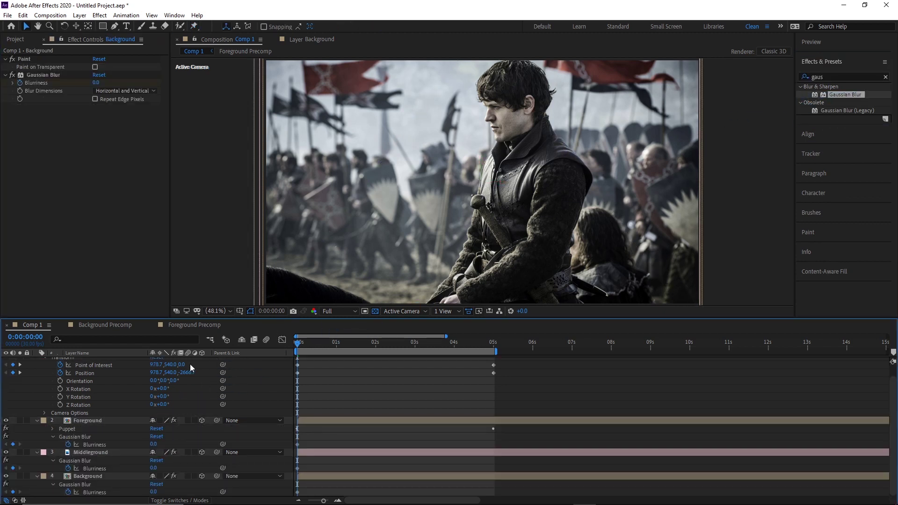
click(153, 444)
key(Return)
drag(153, 444, 164, 443)
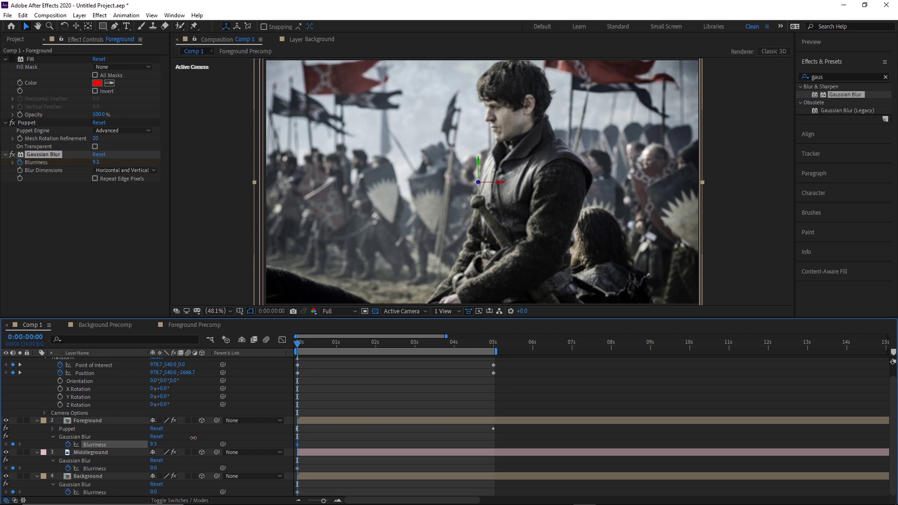
click(192, 437)
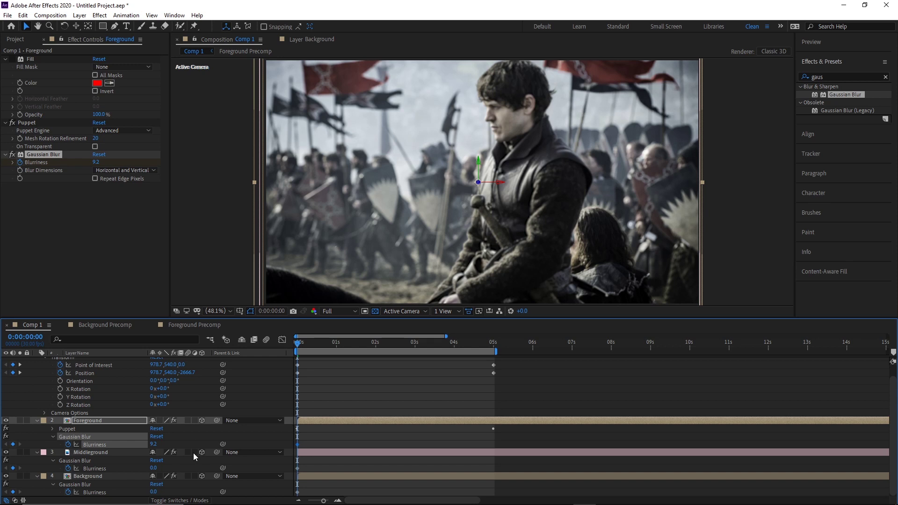
scroll(487, 148, up, 4)
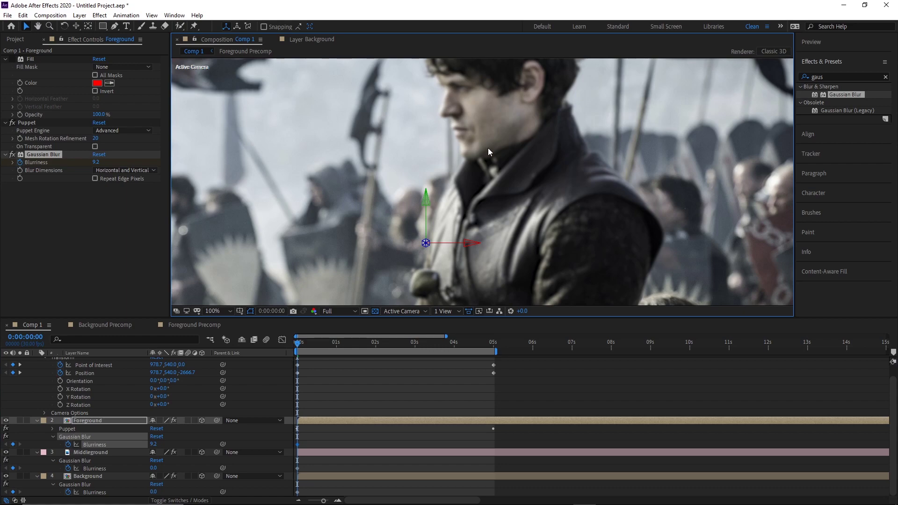
drag(511, 206, 478, 190)
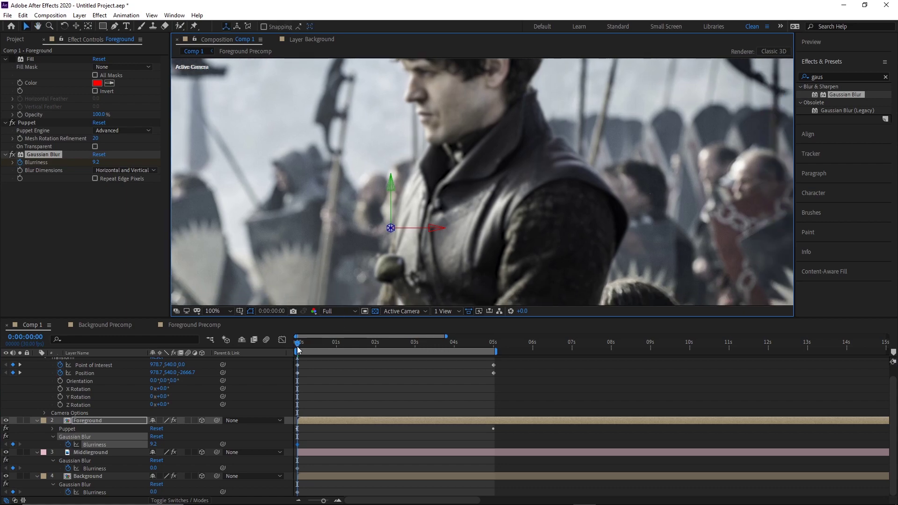
Move the Foreground layer's Gaussian Blur above its Puppet effect and check the blur around 0:21.
drag(300, 344, 325, 344)
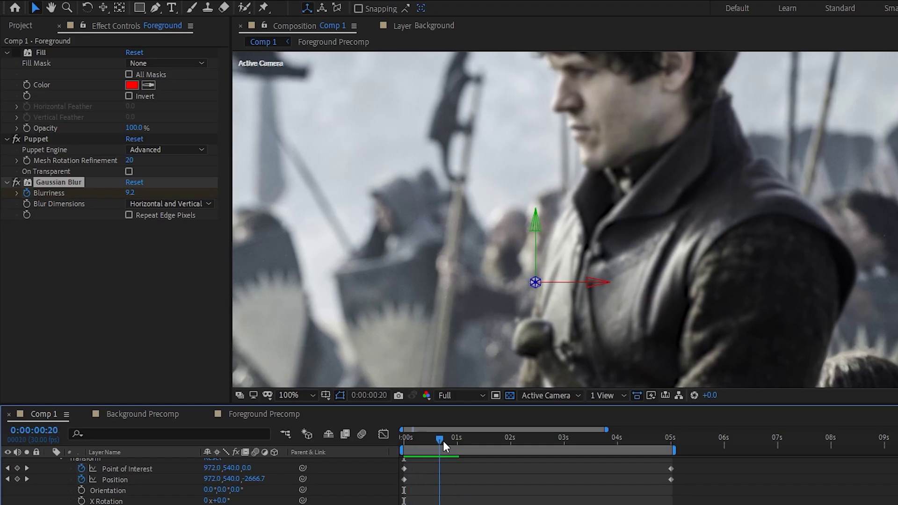
mouse_move(443, 441)
mouse_down()
mouse_move(420, 440)
mouse_move(448, 447)
mouse_move(442, 442)
mouse_up()
drag(59, 181, 61, 132)
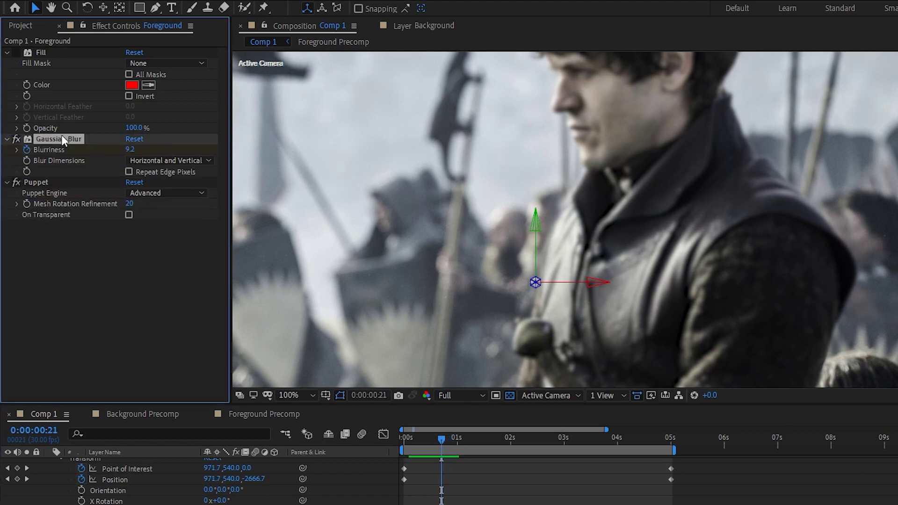
drag(404, 434, 442, 451)
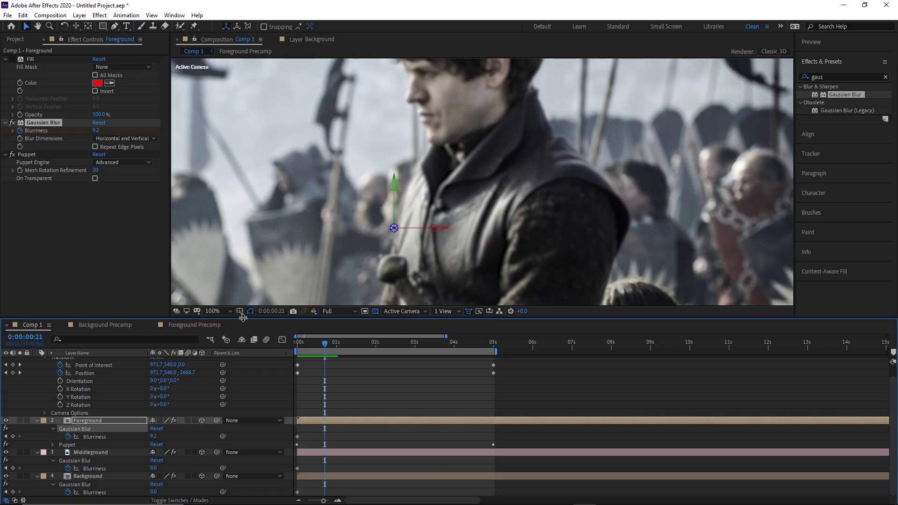
Fit the composition in the viewer and set the Foreground layer's Blurriness to 0 at 1:28.
click(225, 311)
click(225, 322)
drag(325, 344, 372, 344)
click(96, 131)
text(0)
key(Return)
Raise the Background layer's Blurriness at 1:28, set the Middleground's Blurriness to 8.1 at the first frame, and preview.
click(119, 478)
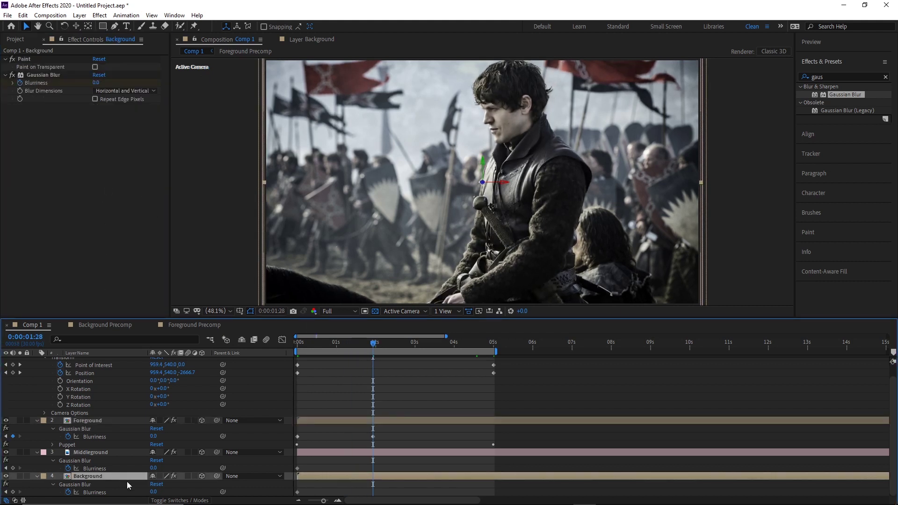
drag(155, 492, 163, 491)
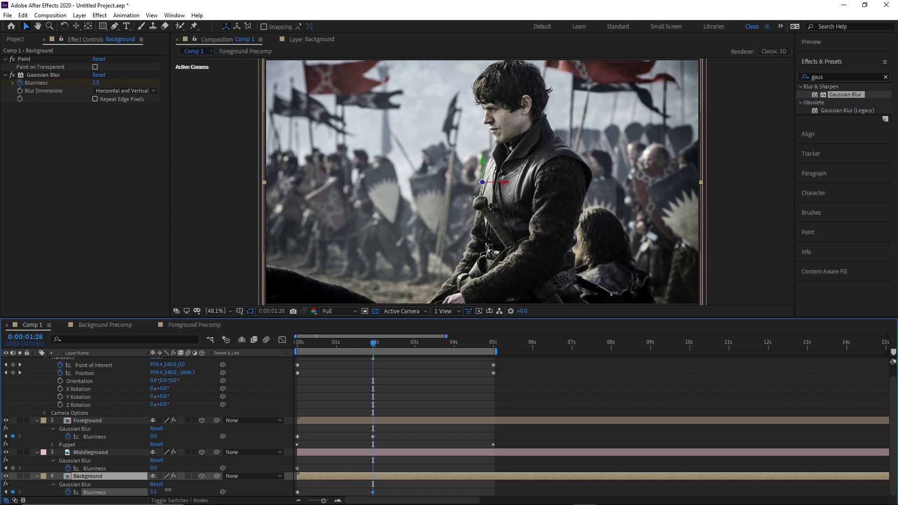
key(Home)
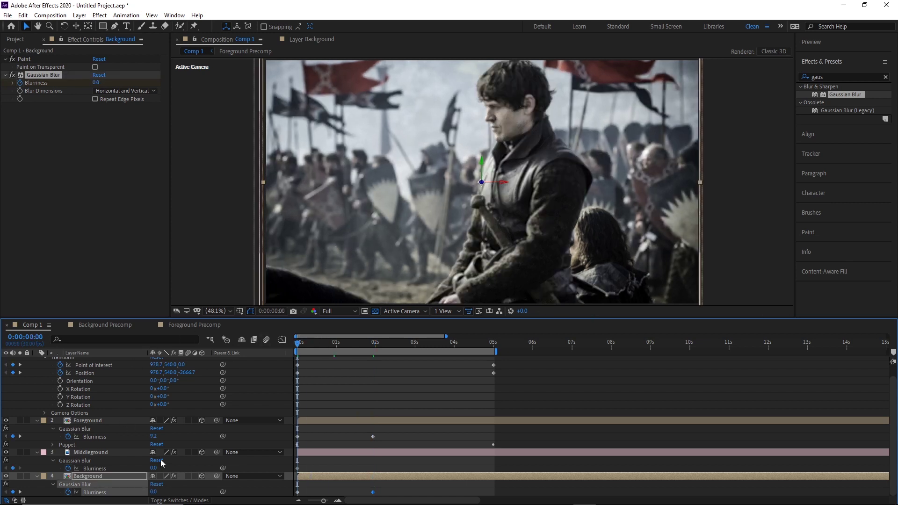
drag(152, 467, 159, 466)
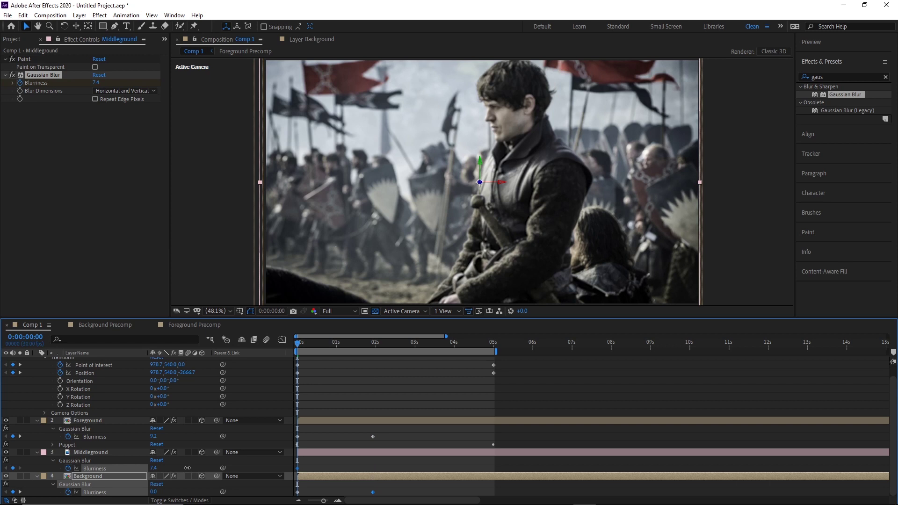
click(192, 468)
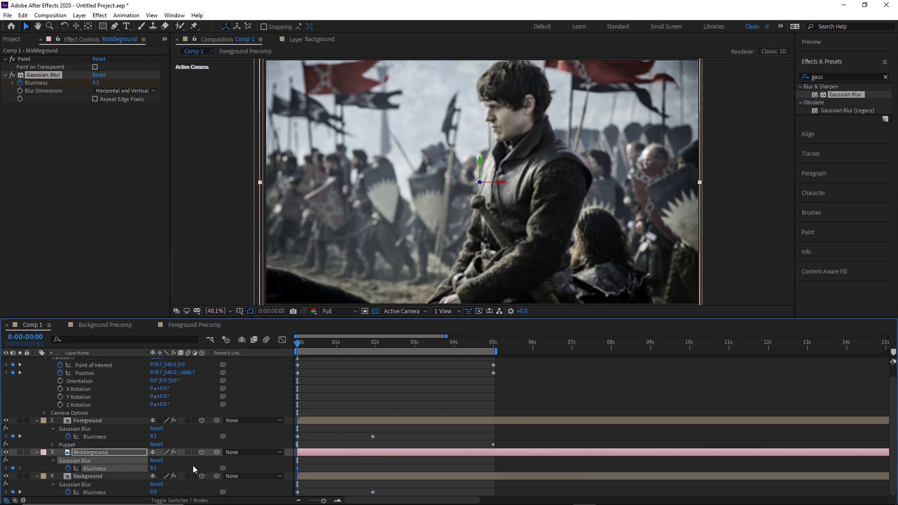
key(space)
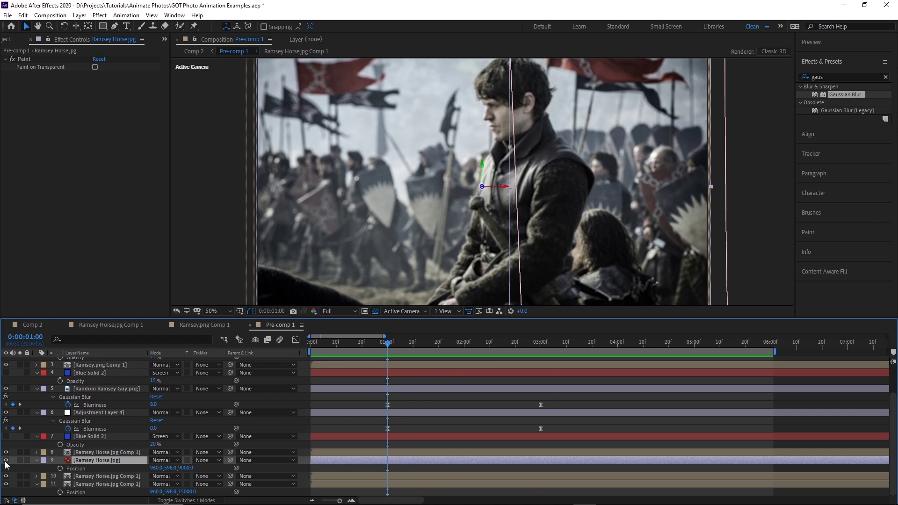
Toggle the rearmost Ramsey Horse.jpg Comp 1 layer's visibility in the example Pre-comp 1 and play the animation from the start.
click(6, 485)
click(5, 486)
click(5, 486)
click(6, 485)
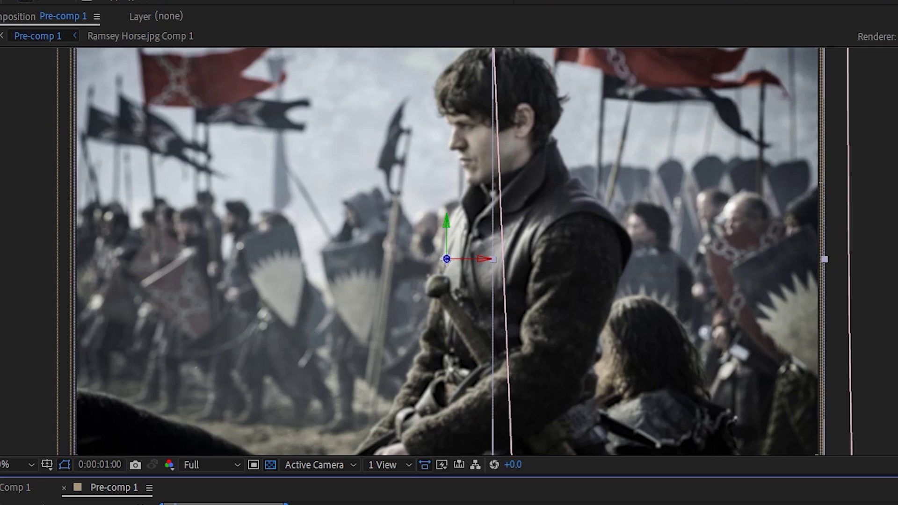
drag(527, 288, 439, 288)
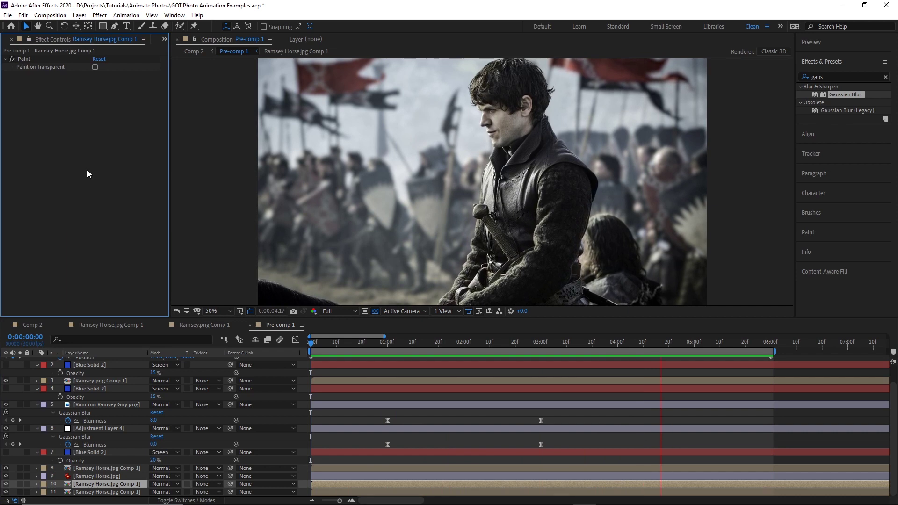
Scrub through the example composition and select the Fog 2 and Fog 3 layers one after the other.
drag(352, 343, 338, 326)
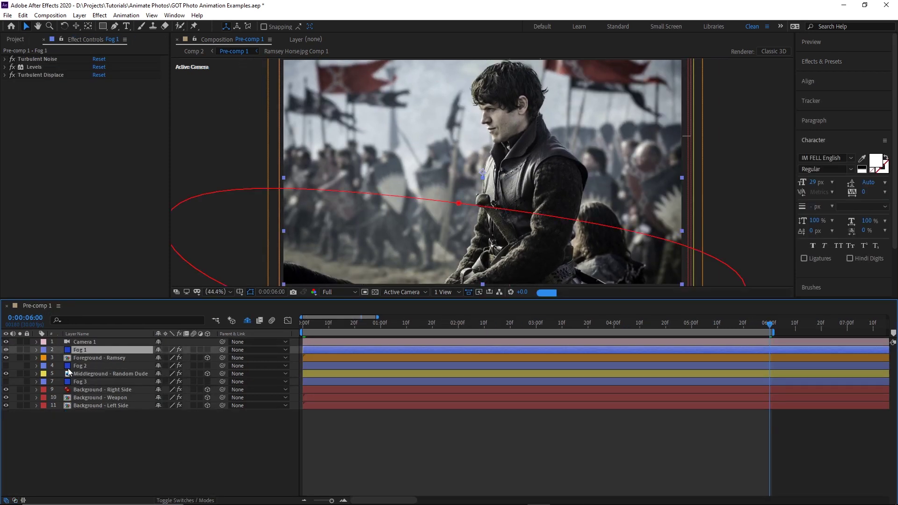
click(68, 367)
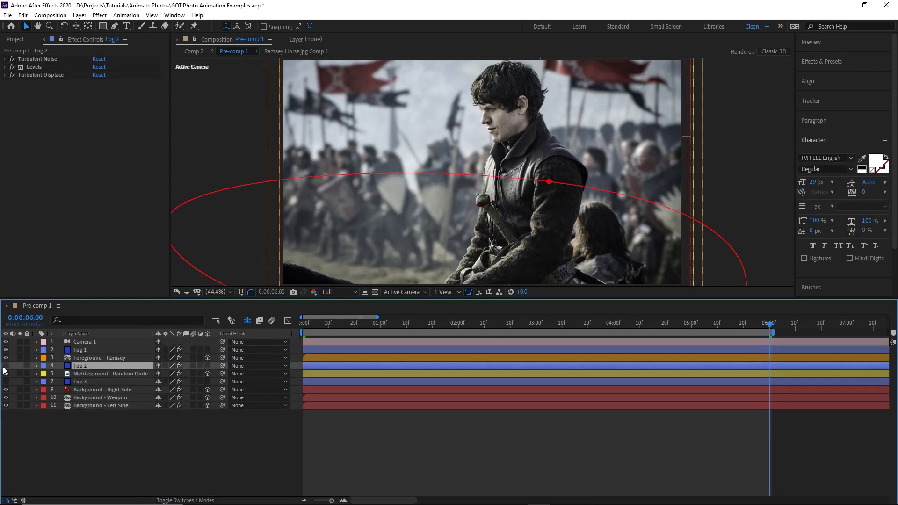
click(67, 381)
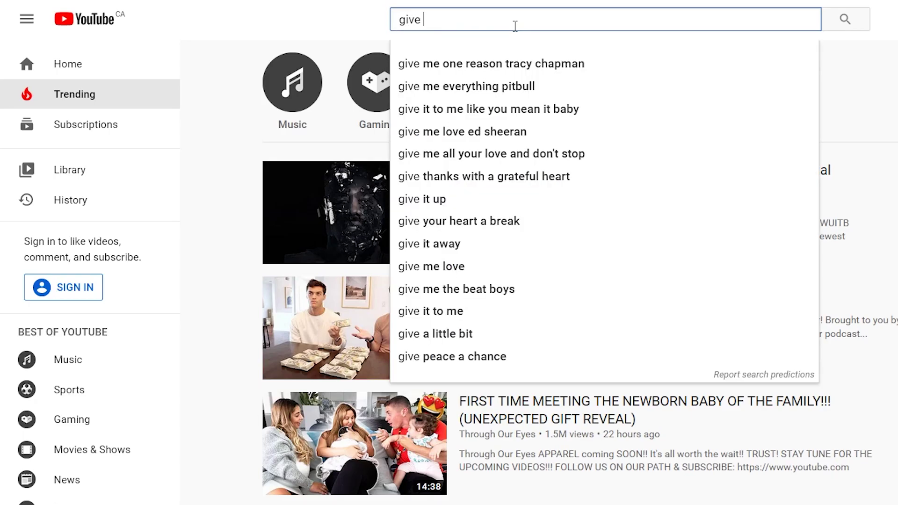
Search YouTube for "give me fog please".
text(me fog please)
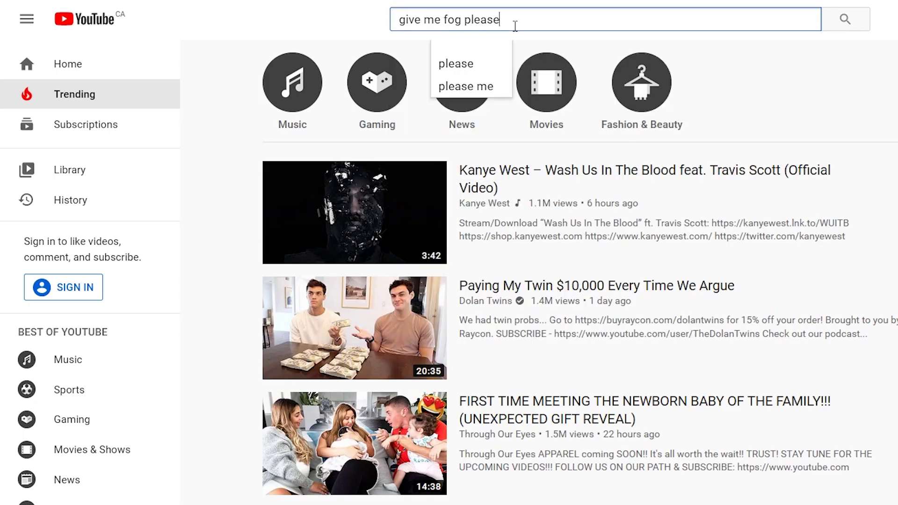
key(Return)
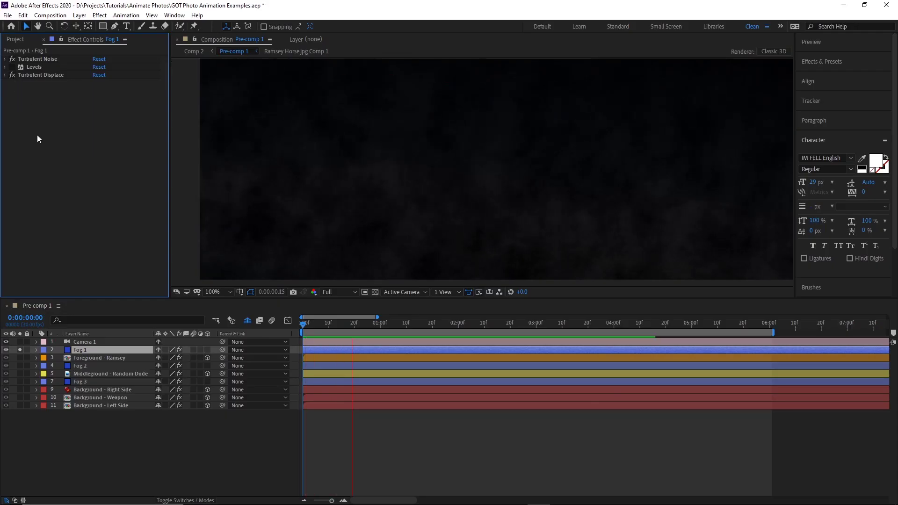
Enable the Levels effect on Fog 1 and make the Fog 1, Fog 2 and Fog 3 layers visible in After Effects.
click(12, 68)
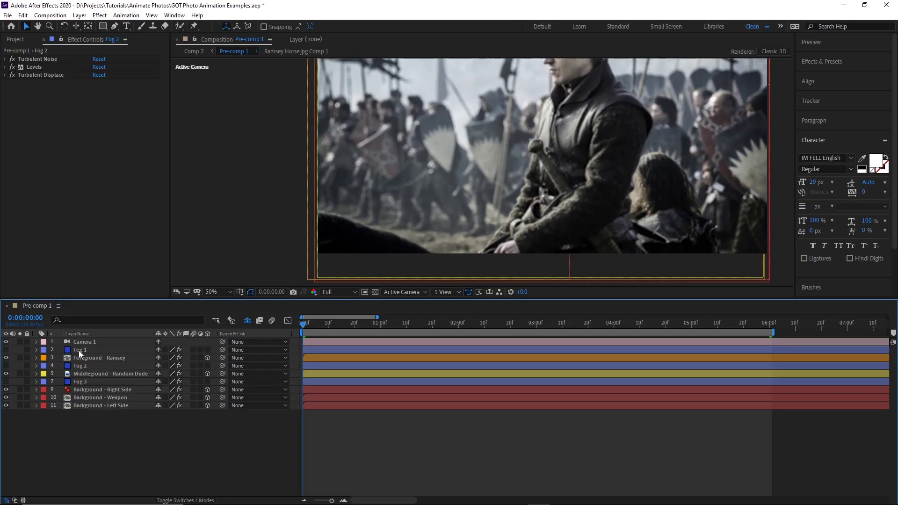
click(78, 350)
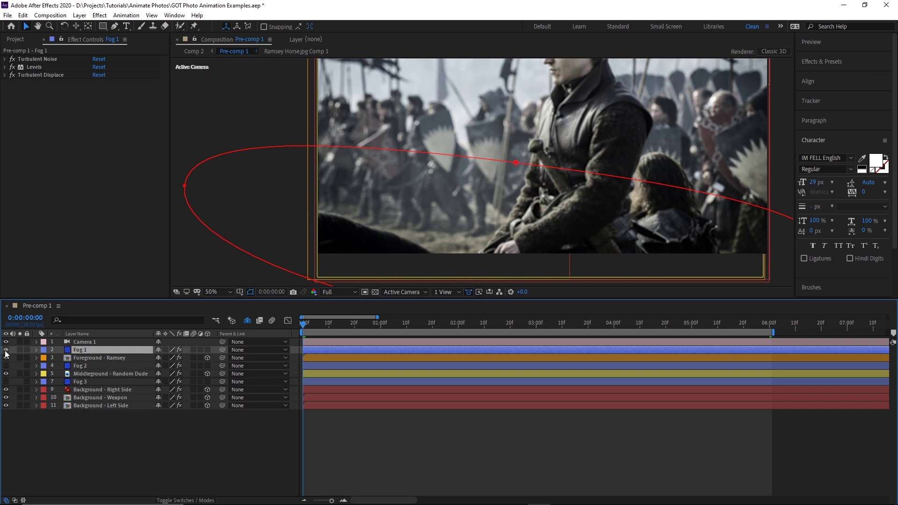
click(83, 366)
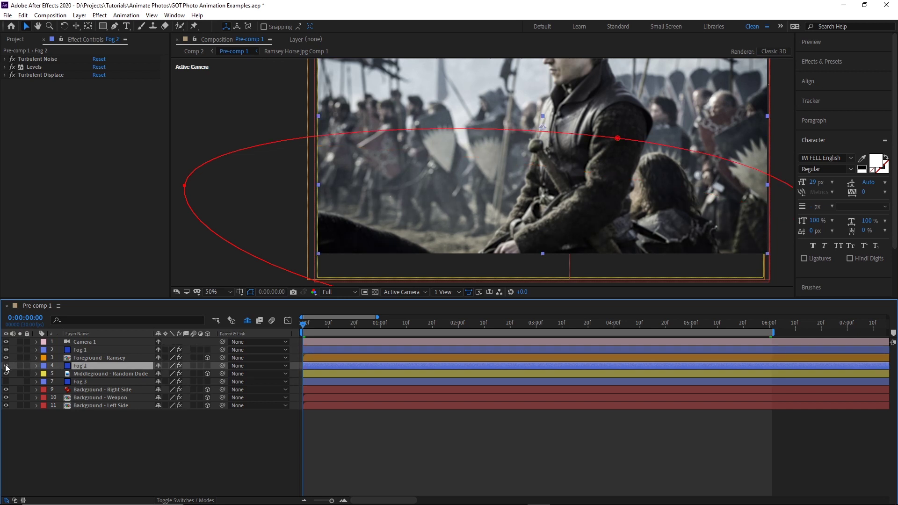
click(80, 382)
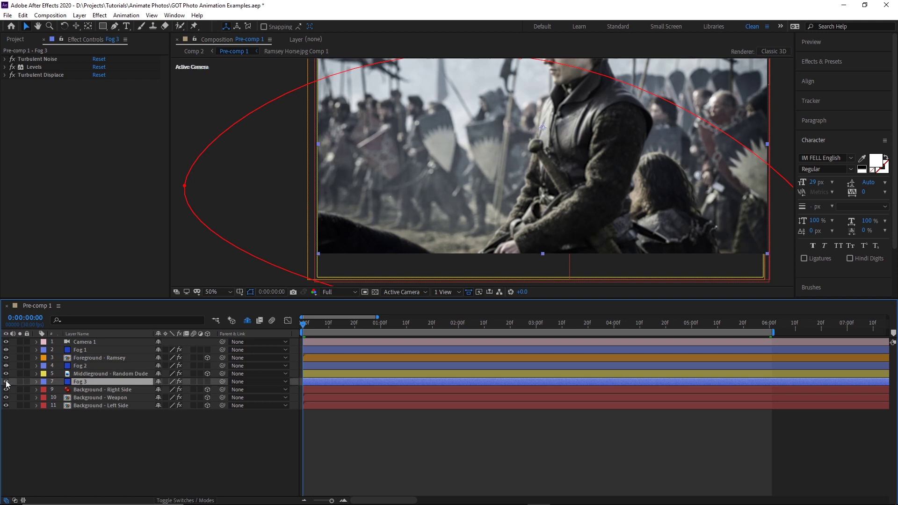